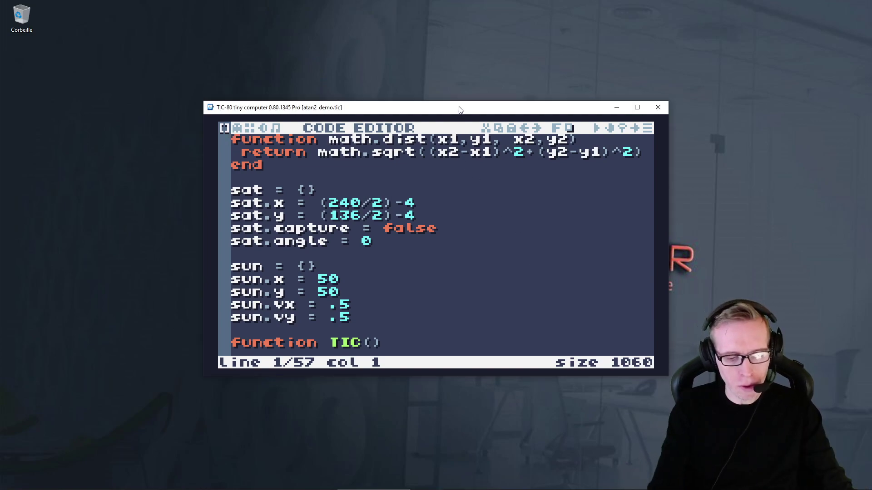
Run the atan2_demo.tic cart with Ctrl+R to show the orange sun and target marker.
key("ctrl+r")
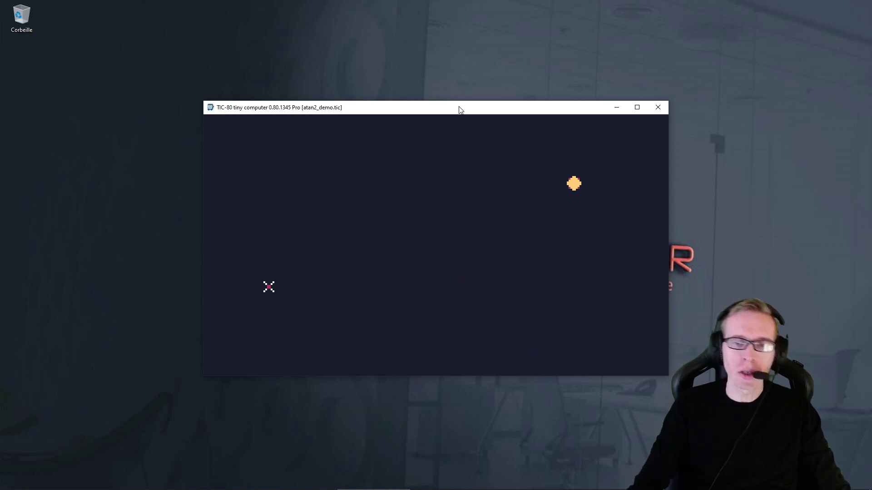
Steer the satellite crosshair right, left and up around the drifting orange sun.
key("Right")
key("Right")
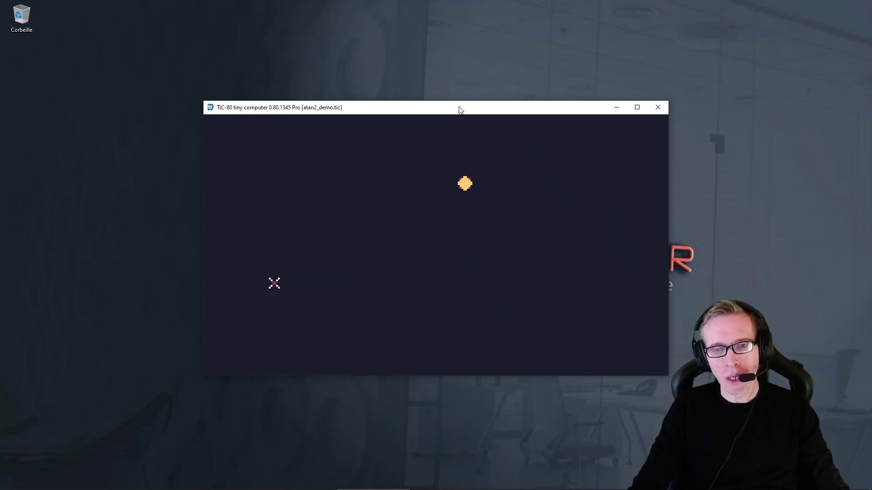
key("Left")
key("Up")
key("Right")
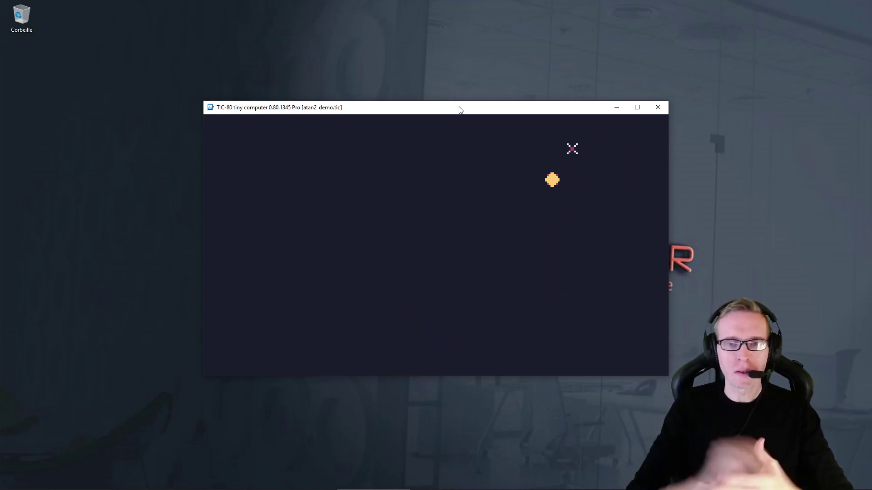
Stop the demo, restart it with run, then stop it again at the console.
key("Escape")
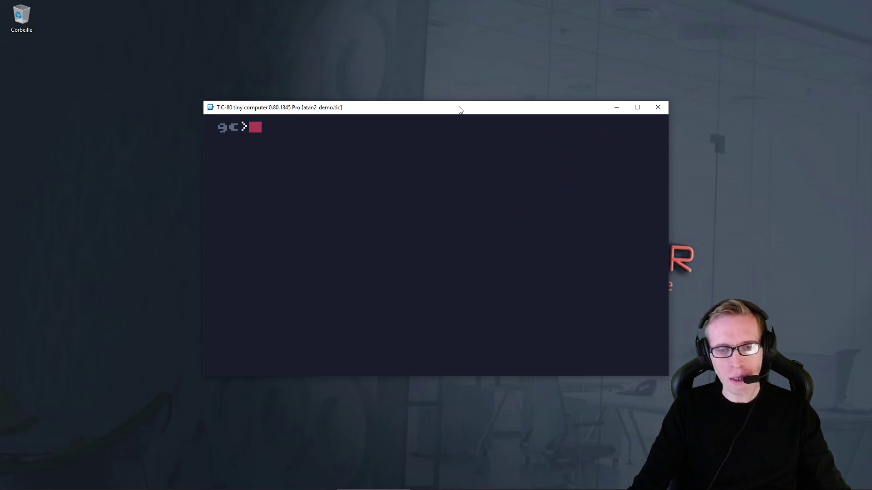
type("run")
key("Return")
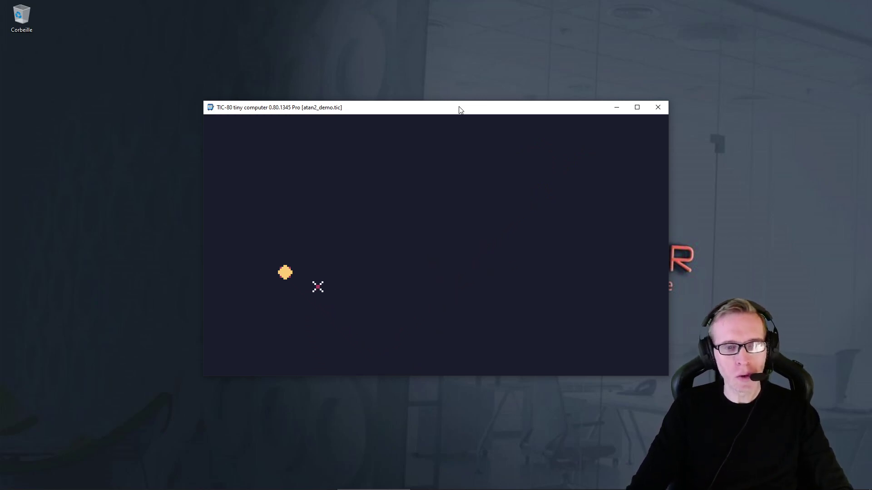
key("Escape")
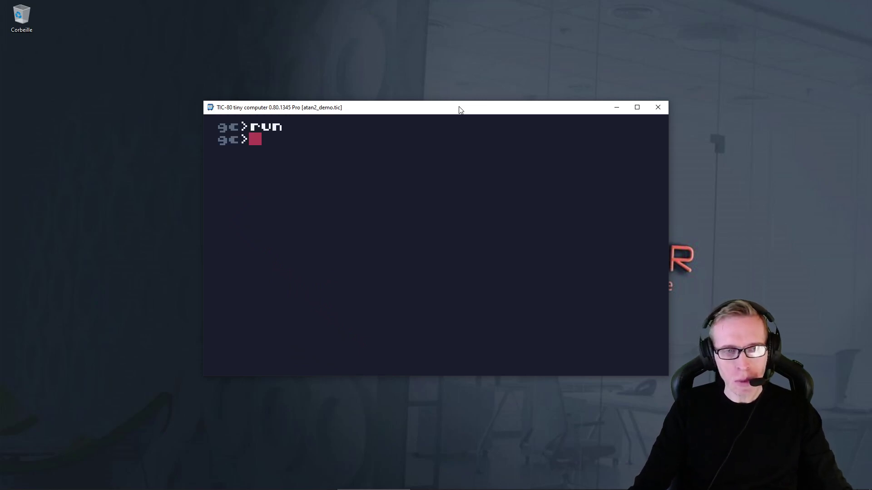
Load the demo_atan2-yt.tic cart using Tab file-name completion.
type("load de")
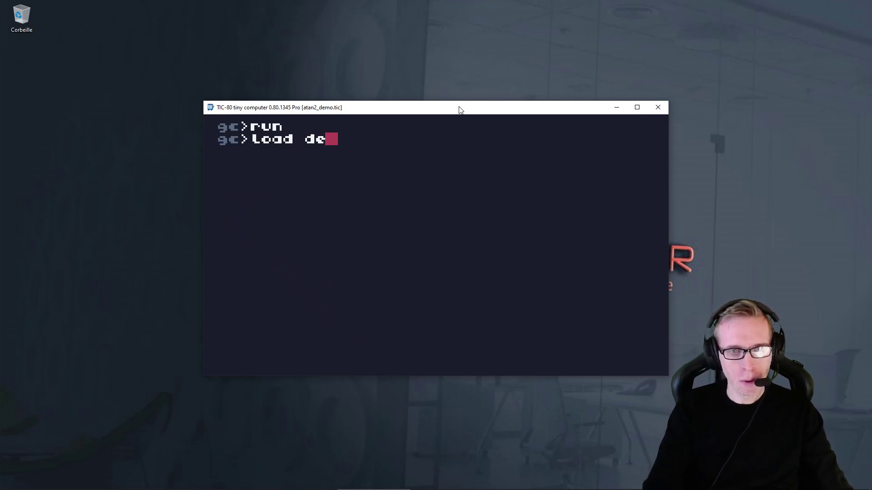
key("Tab")
key("Return")
Run demo_atan2-yt.tic, steer the satellite right and down toward the sun, then stop it.
type("run")
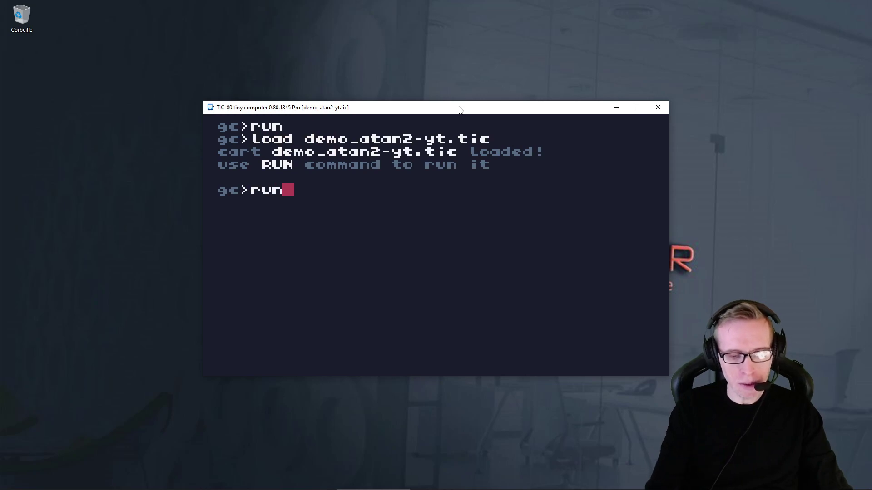
key("Return")
key("Right")
key("Down")
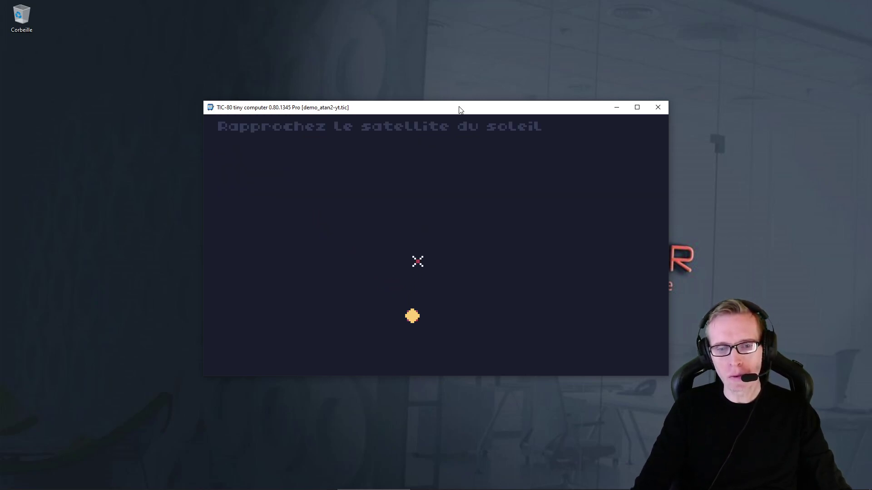
key("Escape")
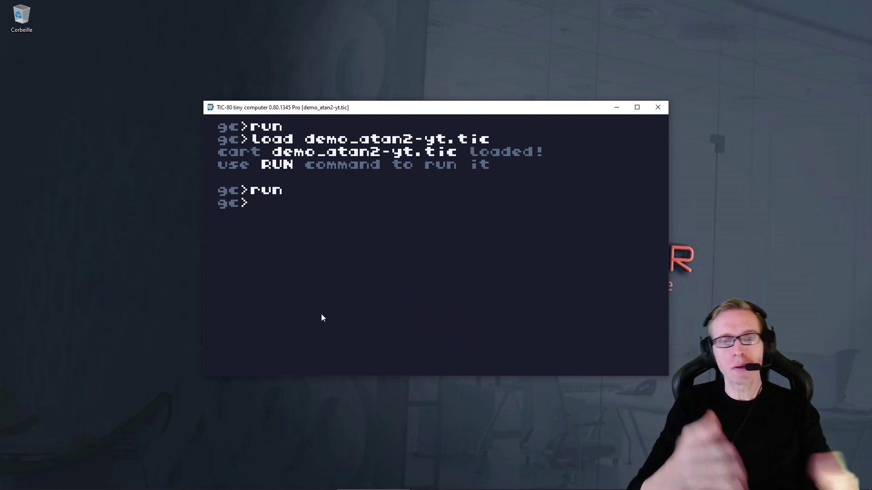
mouse_move(318, 484)
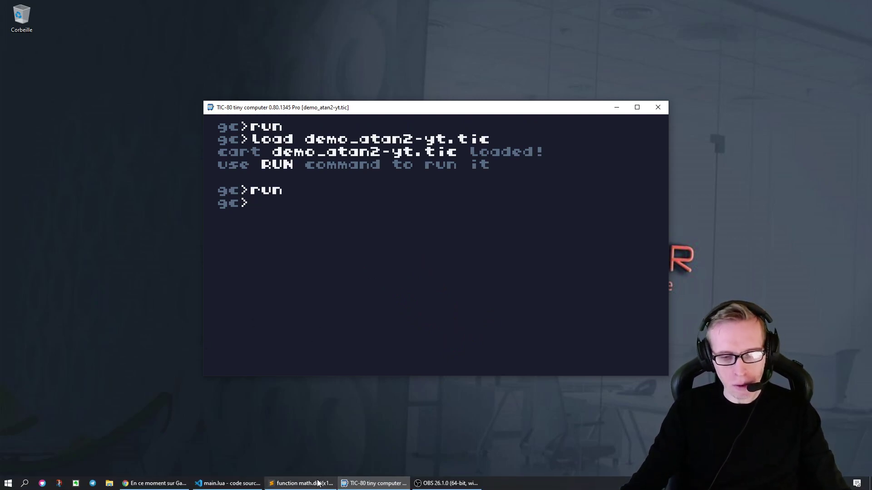
Bring Chrome forward and switch to the Parcours mathématiques tab, scrolled to the top.
left_click(155, 483)
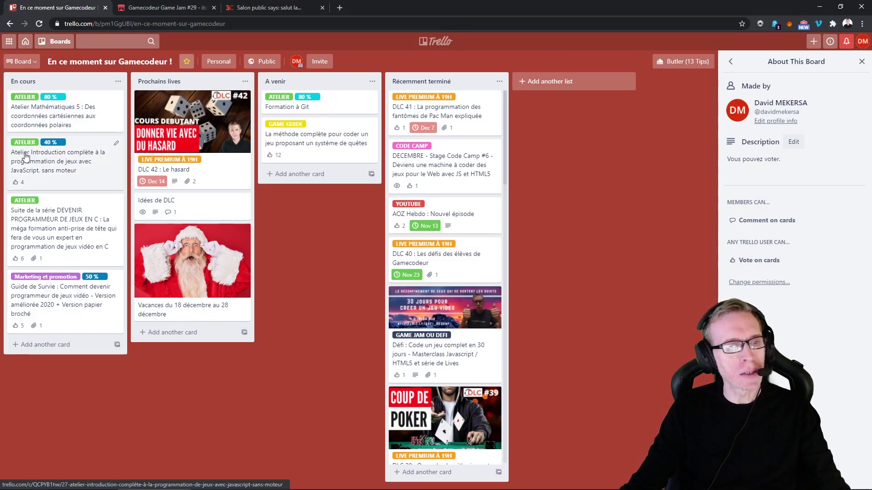
left_click(248, 5)
scroll(439, 260, "up", 3)
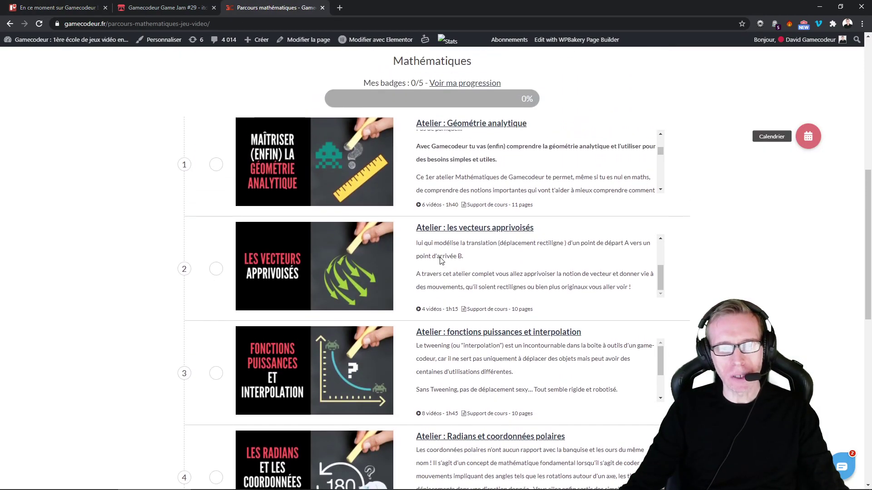
scroll(436, 258, "up", 1)
scroll(429, 255, "up", 4)
scroll(420, 251, "up", 4)
mouse_move(202, 136)
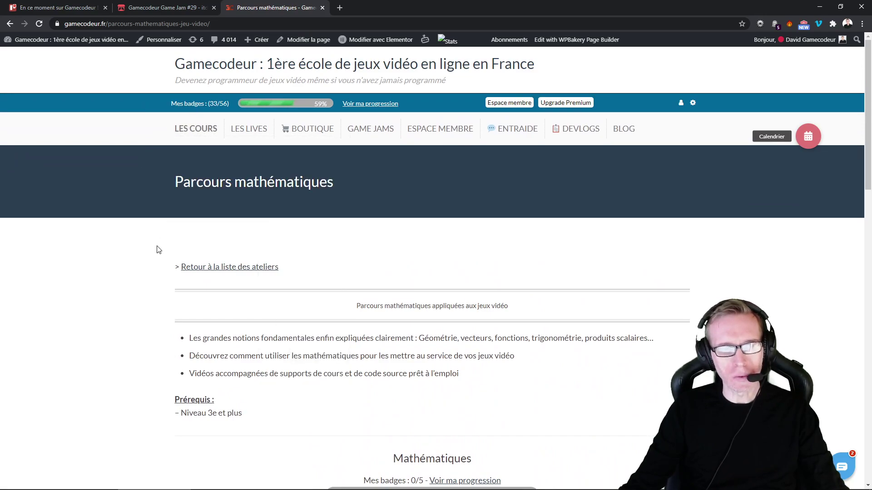
Scroll through the math ateliers list, reload the page with F5, and scroll back up.
scroll(157, 249, "down", 2)
scroll(162, 241, "down", 3)
scroll(167, 237, "down", 2)
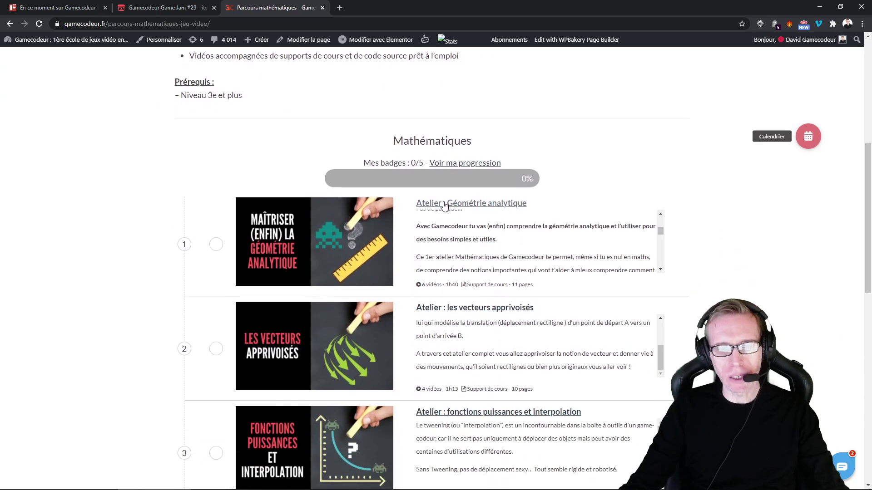
scroll(712, 301, "up", 1)
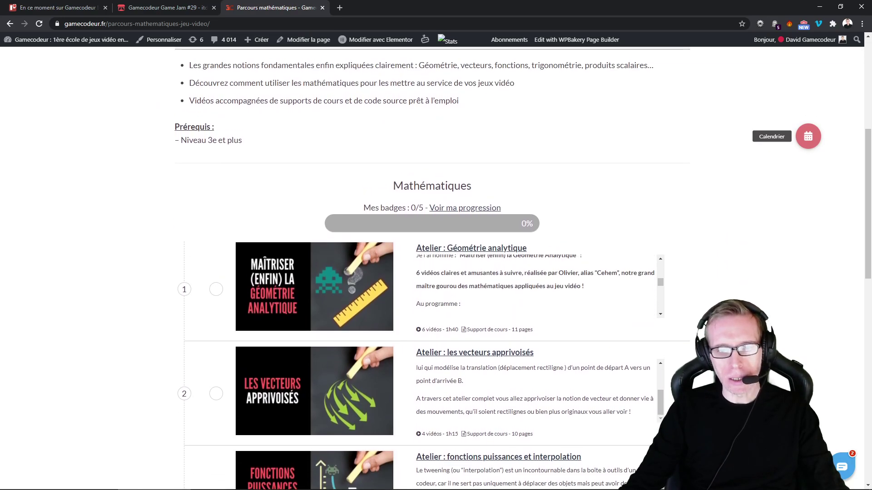
scroll(711, 300, "down", 3)
scroll(711, 300, "down", 2)
scroll(712, 300, "down", 3)
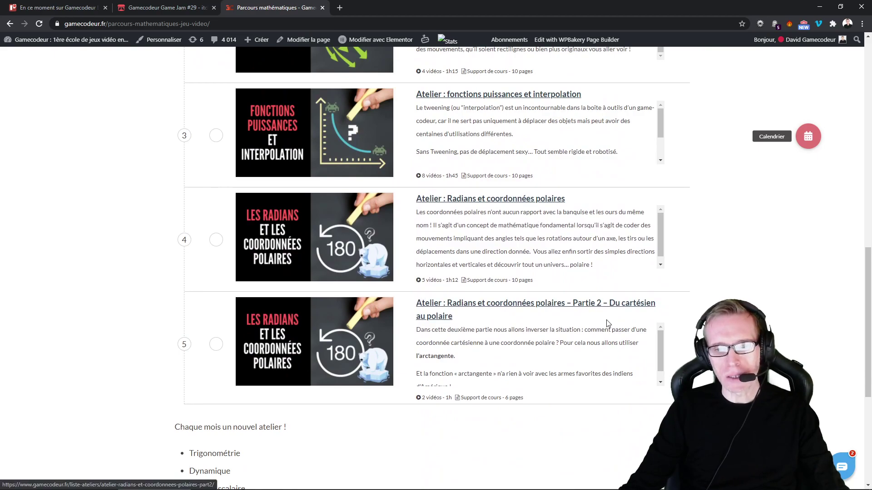
key("F5")
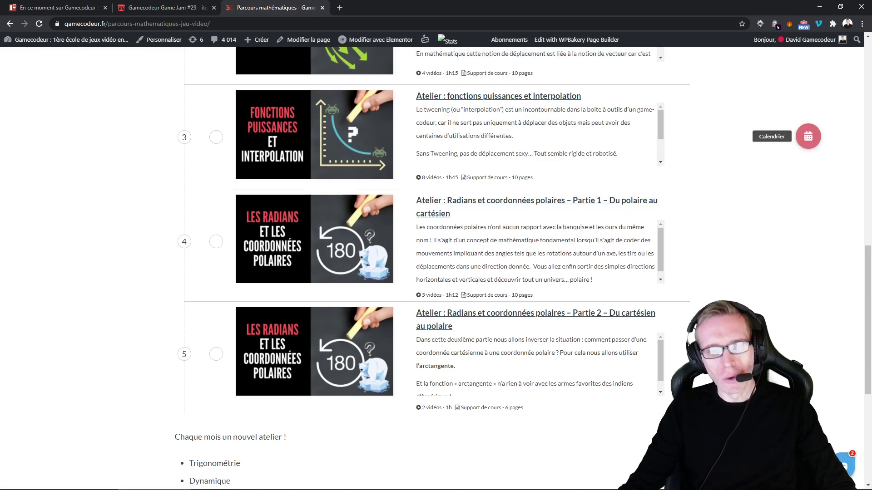
scroll(436, 267, "up", 4)
scroll(436, 268, "up", 8)
scroll(436, 267, "up", 1)
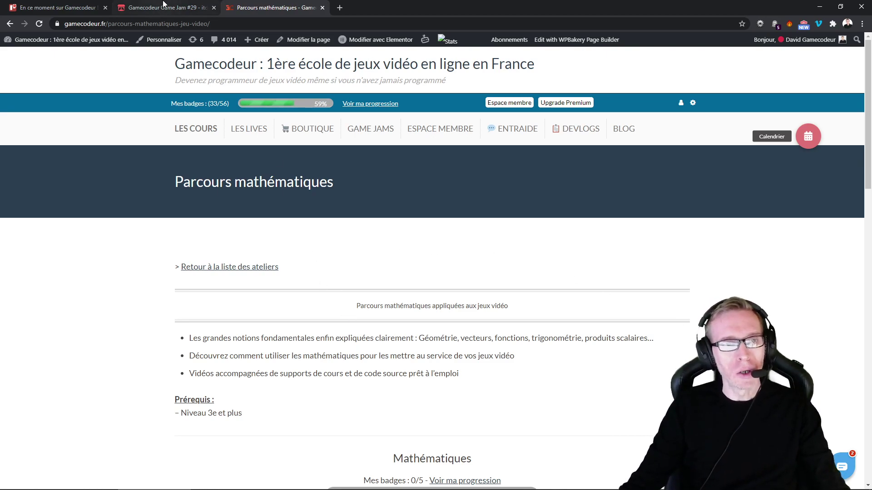
Show the itch.io Gamecodeur Game Jam #29 page, themed L'ESPRIT DE NOËL, with 3 entries.
left_click(161, 5)
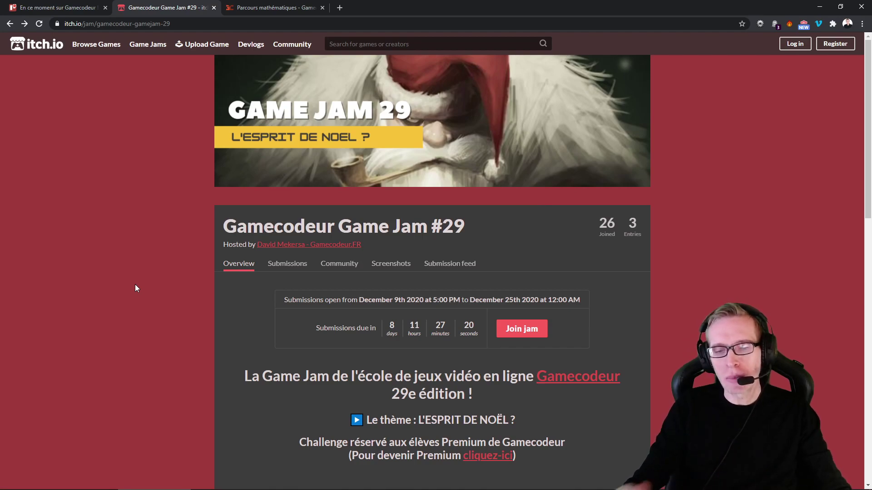
mouse_move(230, 488)
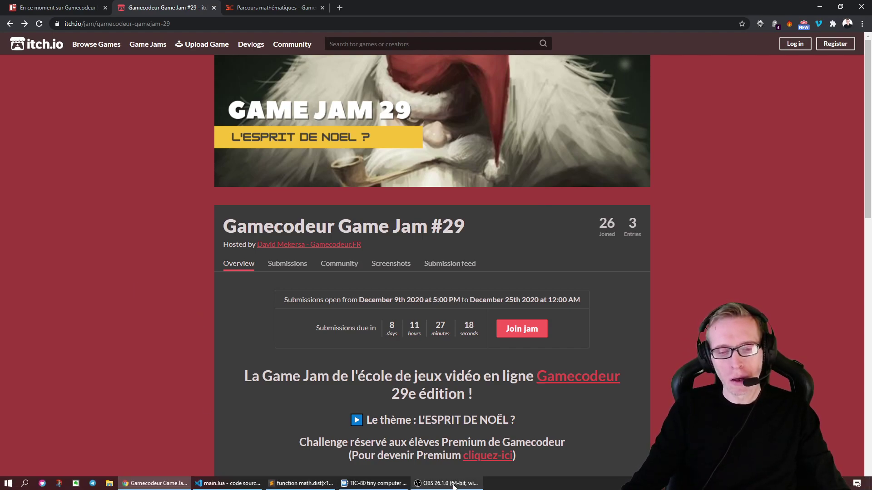
On Trello, move Formation à Git to En cours and DLC 42 : Le hasard to Récemment terminé.
left_click(56, 10)
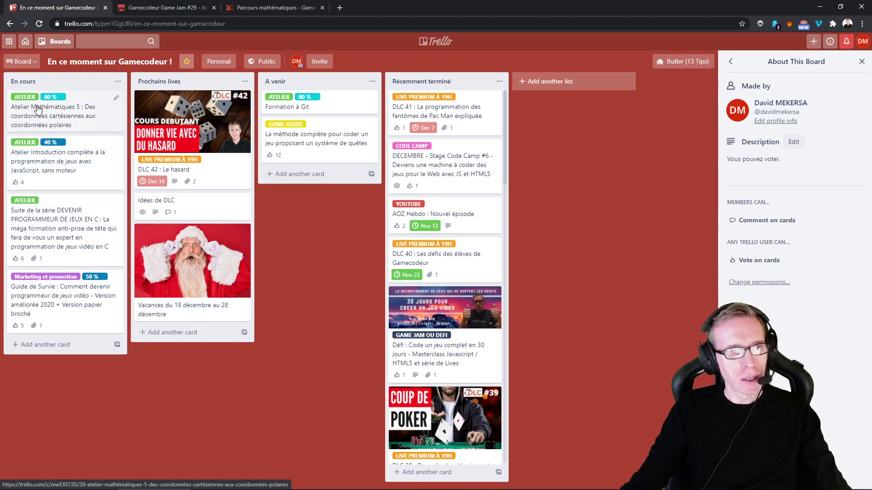
left_click_drag(296, 105, 58, 151)
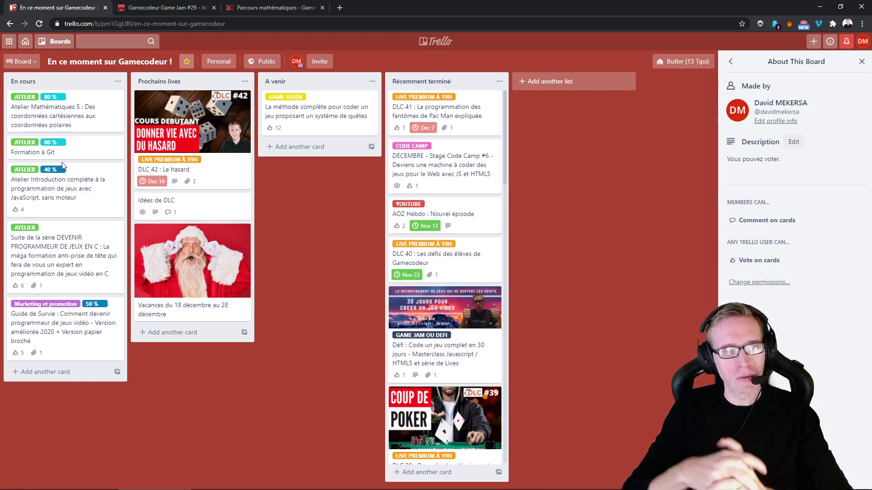
mouse_move(187, 167)
left_mouse_down()
mouse_move(384, 147)
mouse_move(438, 122)
left_mouse_up()
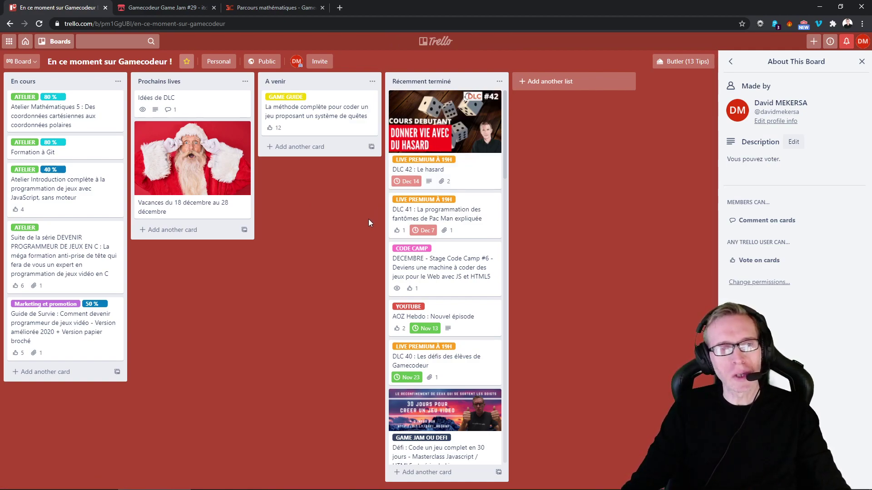
Minimize Chrome, focus TIC-80, and show the demo_atan2-yt.tic Lua code in the small font.
left_click(820, 6)
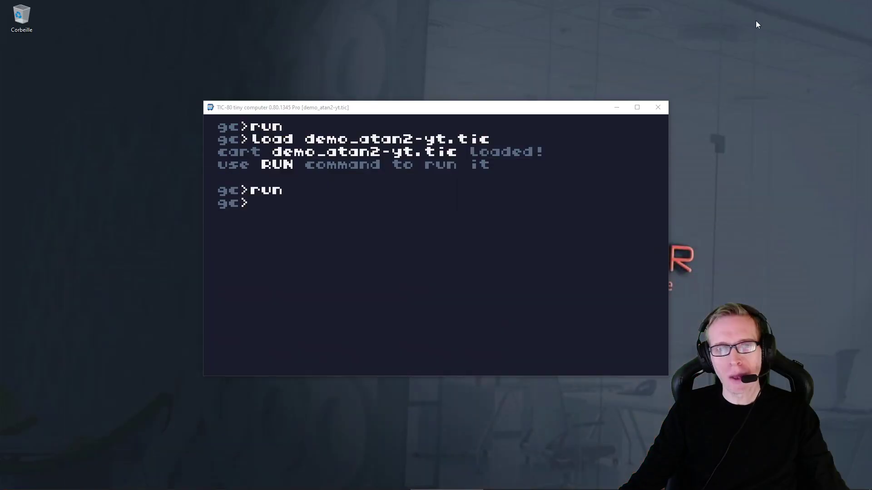
mouse_move(373, 489)
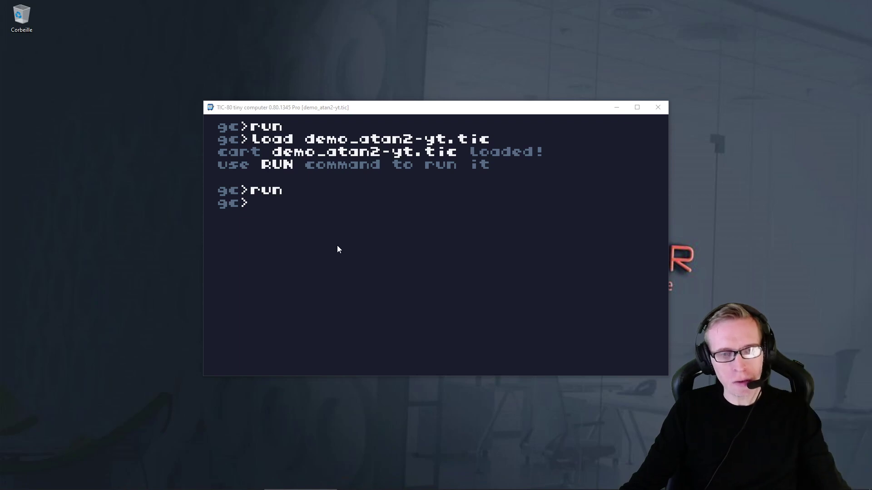
left_click(331, 232)
key("Escape")
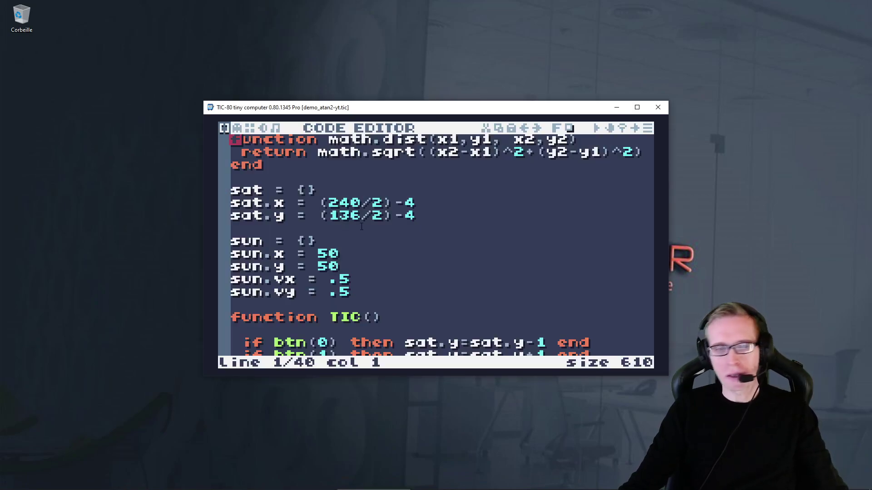
left_click(555, 128)
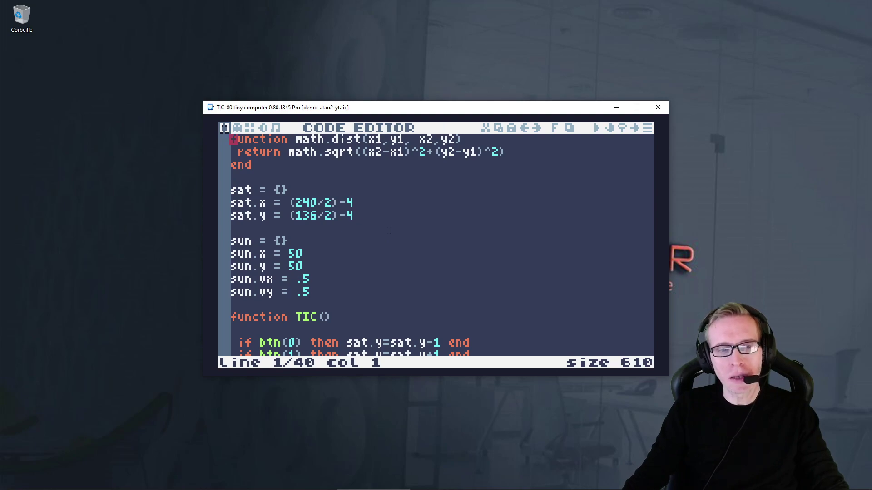
Cycle through the sprite, map, SFX and music editors, then return to the Lua code editor.
left_click(236, 128)
left_click(249, 129)
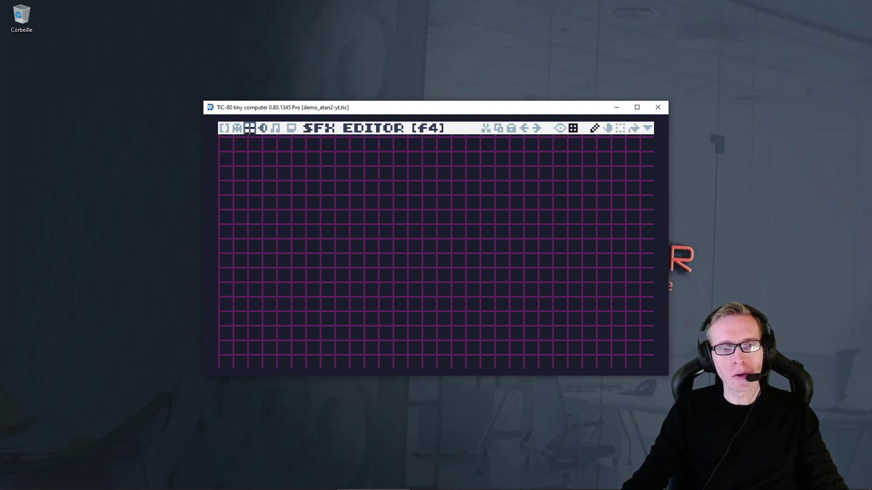
left_click(263, 130)
left_click(275, 130)
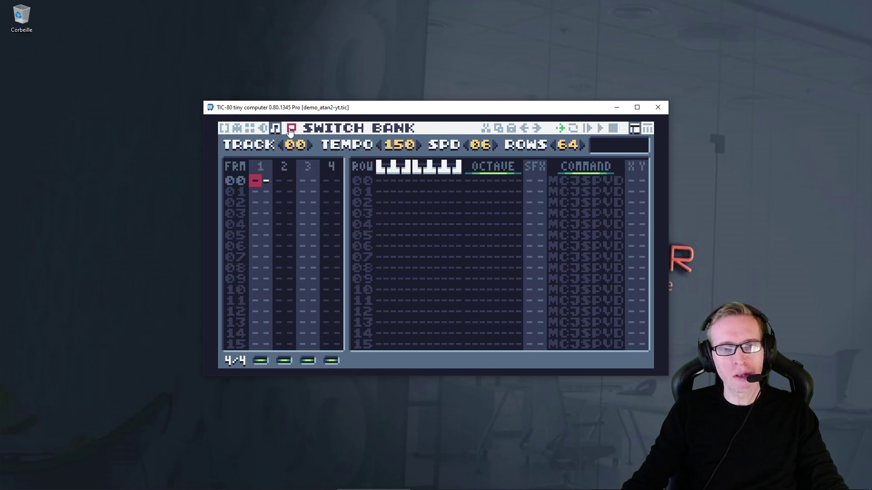
left_click(224, 129)
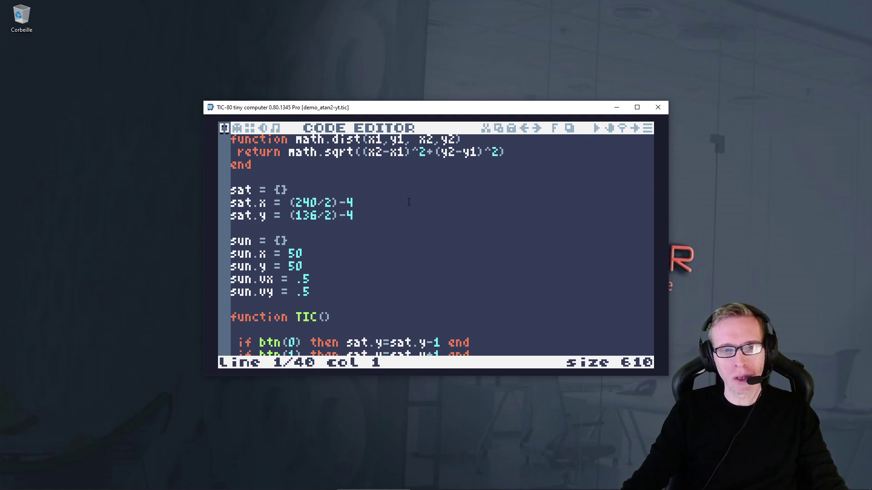
Walk through the math.dist function and the sat and sun table definitions.
left_click_drag(231, 177, 233, 138)
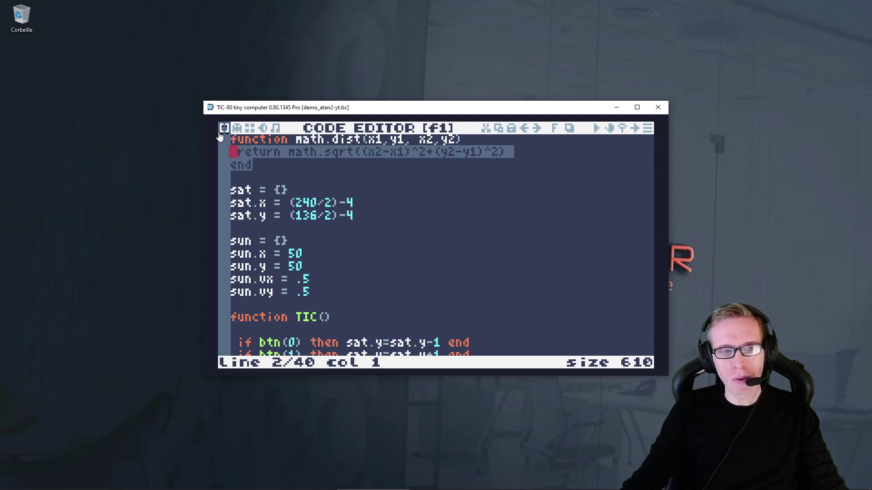
left_click(294, 177)
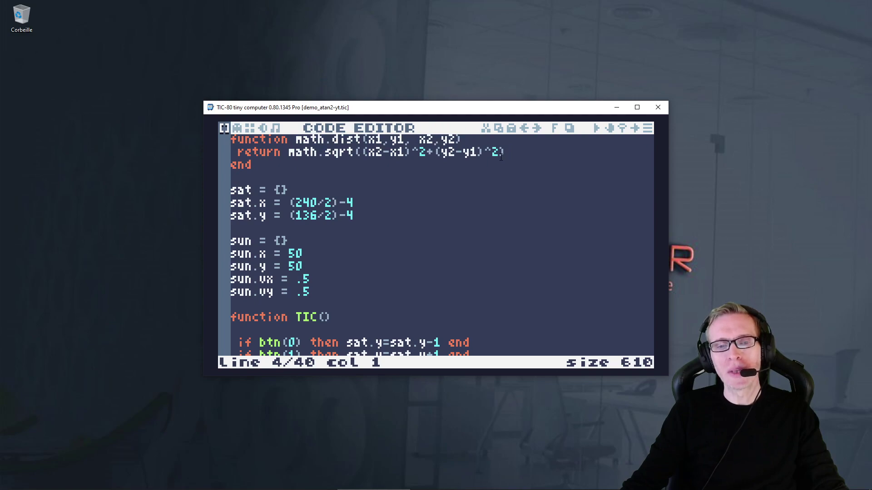
left_click(249, 187)
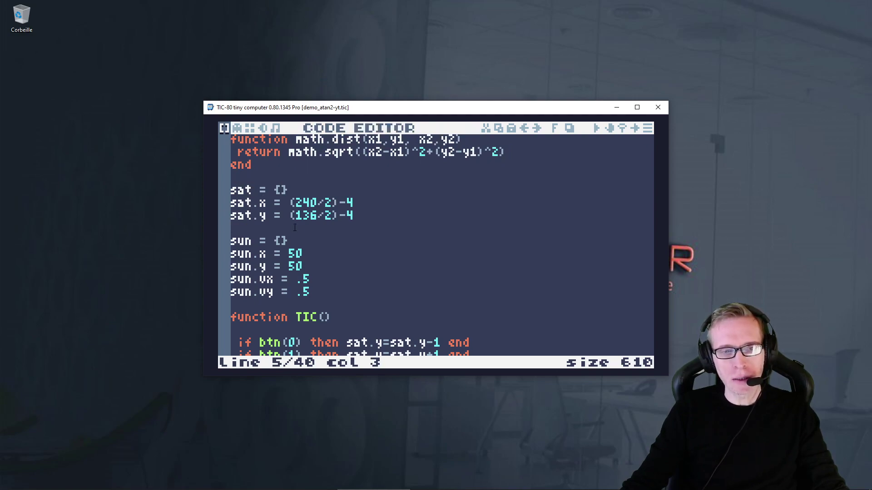
key("Down")
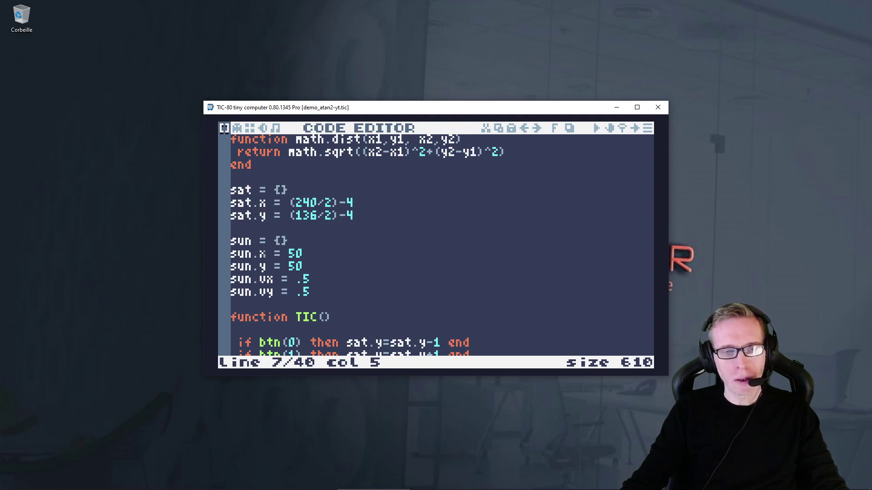
left_click(262, 255)
scroll(255, 267, "down", 3)
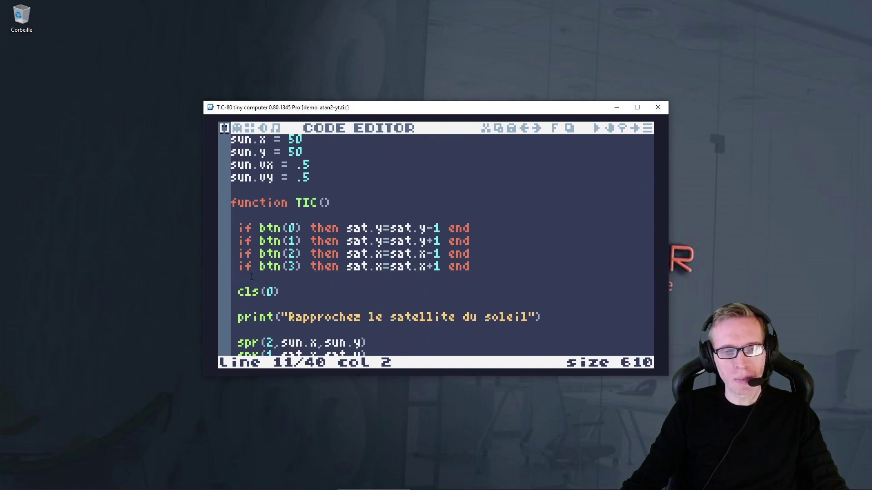
Highlight the four arrow-key movement lines, then the cls(0) and print lines.
left_click_drag(252, 276, 233, 228)
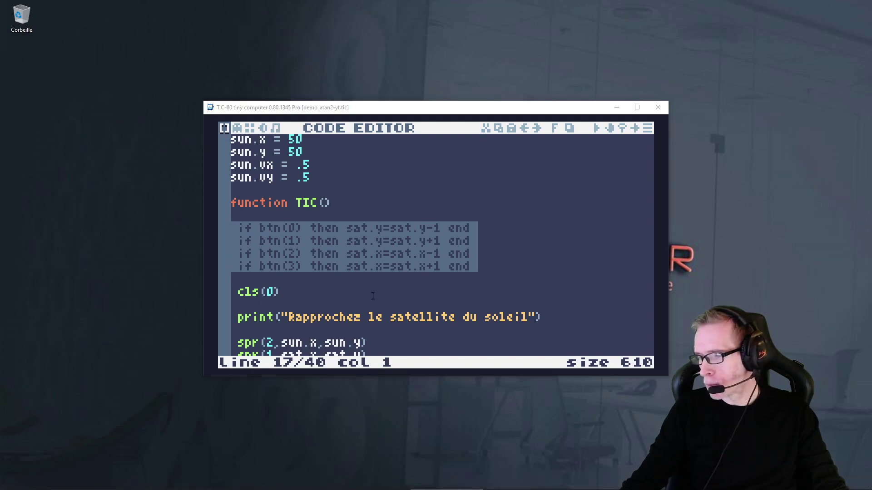
scroll(359, 282, "down", 1)
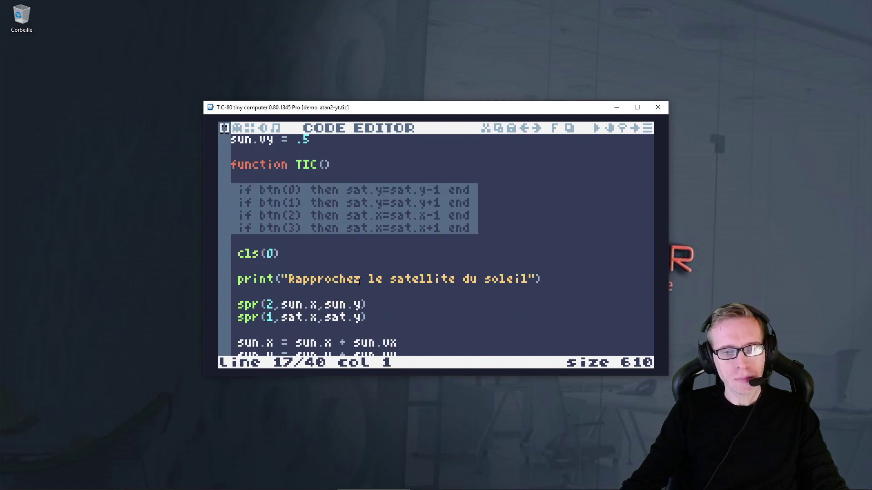
scroll(360, 283, "down", 1)
left_click(294, 214)
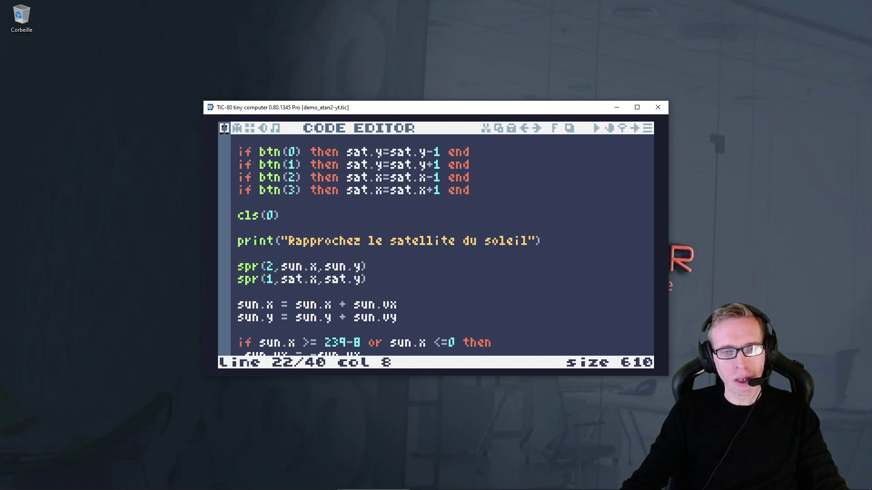
left_click(257, 241)
scroll(343, 260, "down", 2)
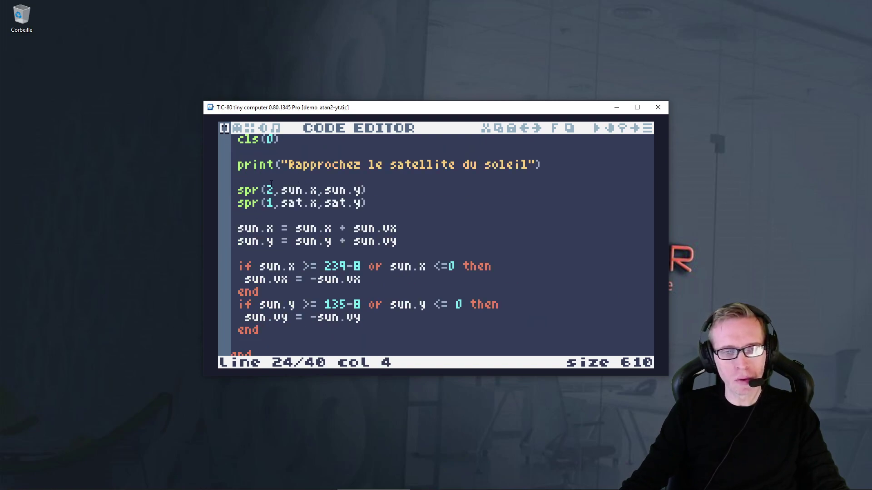
Go over the sun and satellite sprite drawing lines and the sun's .5 velocity position updates.
left_click(240, 190)
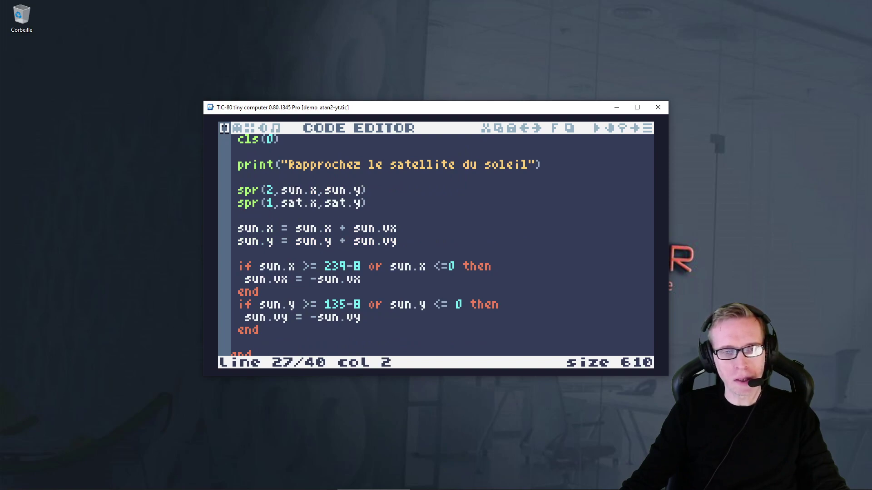
left_click(298, 202)
left_click(247, 229)
left_click(371, 229)
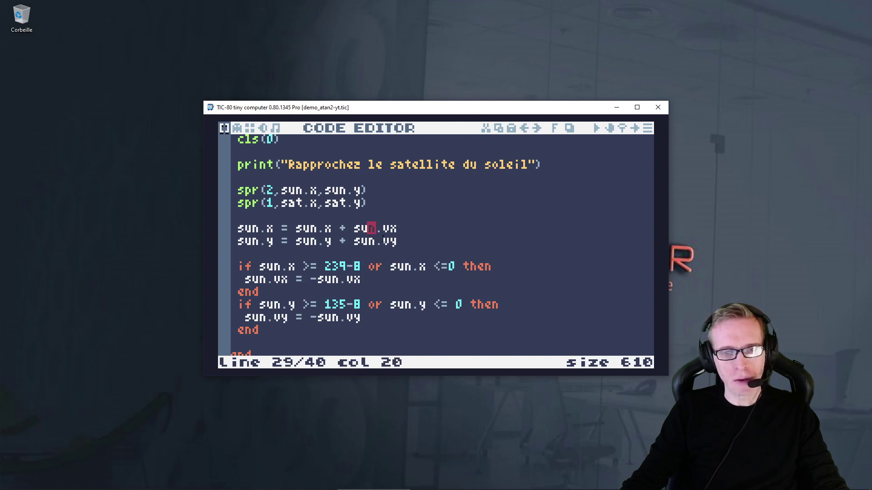
left_click(367, 245)
scroll(318, 218, "up", 3)
scroll(312, 208, "up", 2)
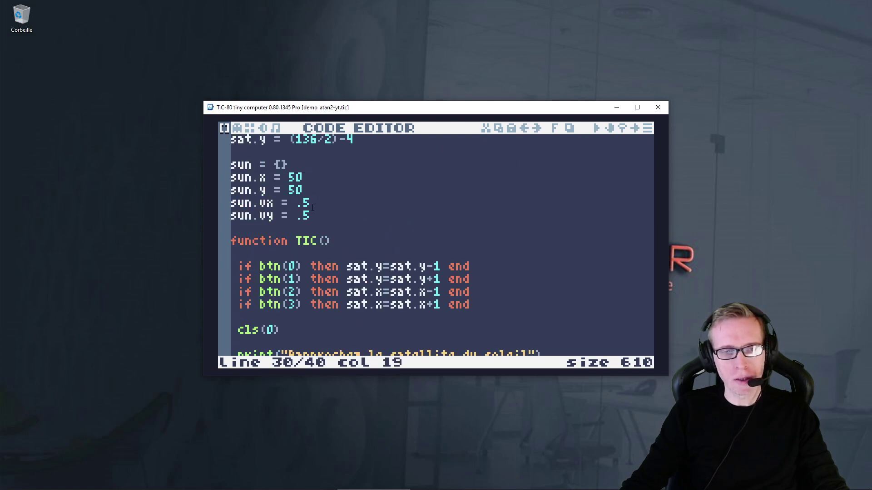
scroll(325, 225, "down", 6)
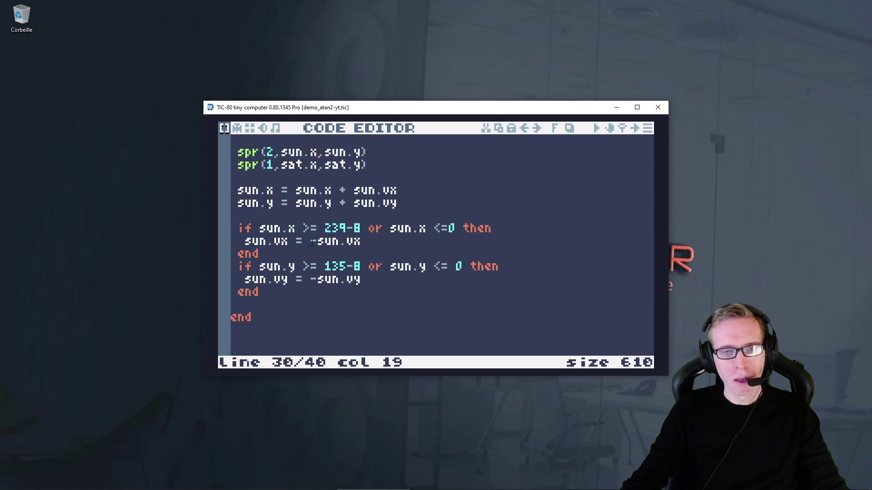
Explain the horizontal and vertical edge-bounce checks, then run the cart with Ctrl+R.
left_click(277, 228)
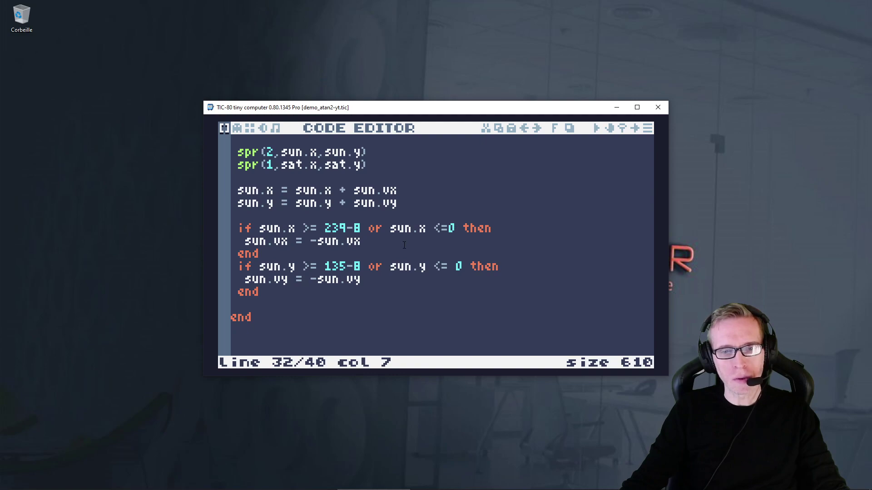
left_click(363, 241)
left_click(291, 267)
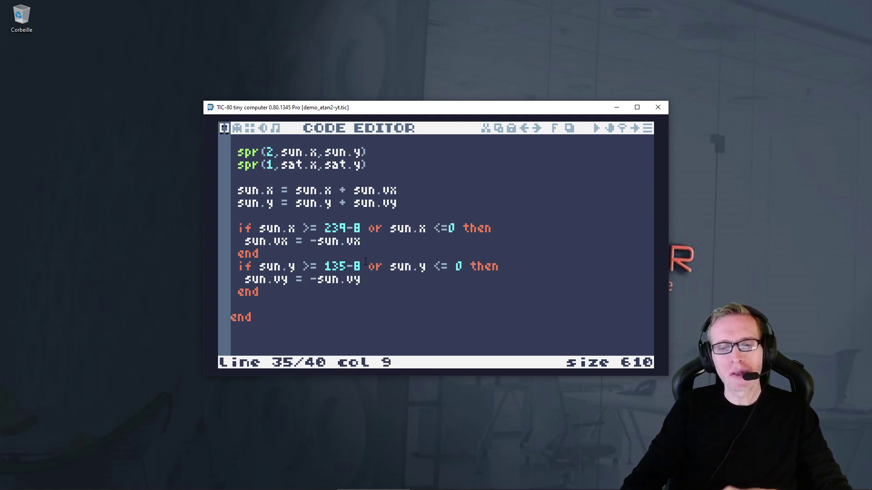
key("Down")
key("Down")
key("Down")
key("Down")
key("Down")
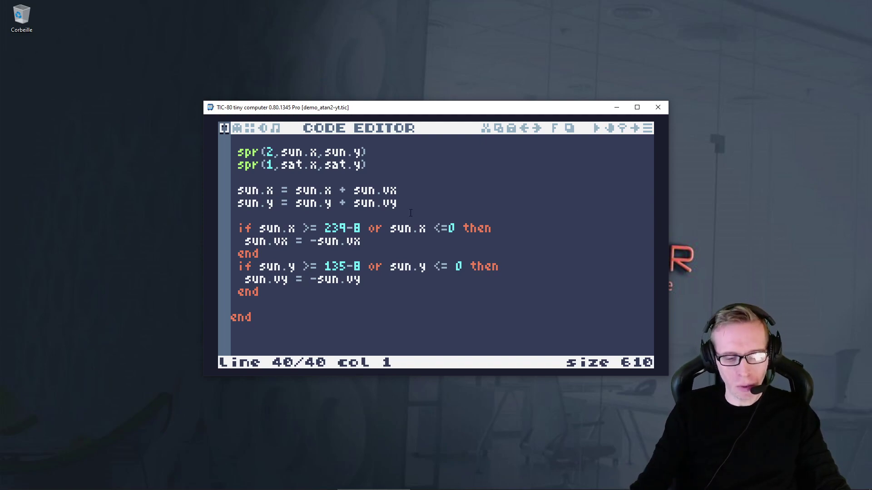
key("ctrl+r")
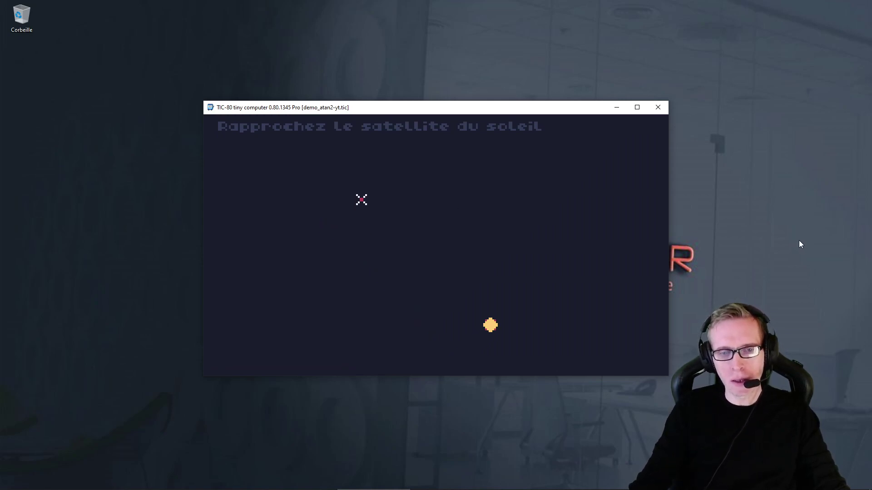
Steer the satellite with the arrow keys around the screen and close to the drifting sun.
key("Right")
key("Left")
key("Up")
key("Down")
key("Right")
key("Up")
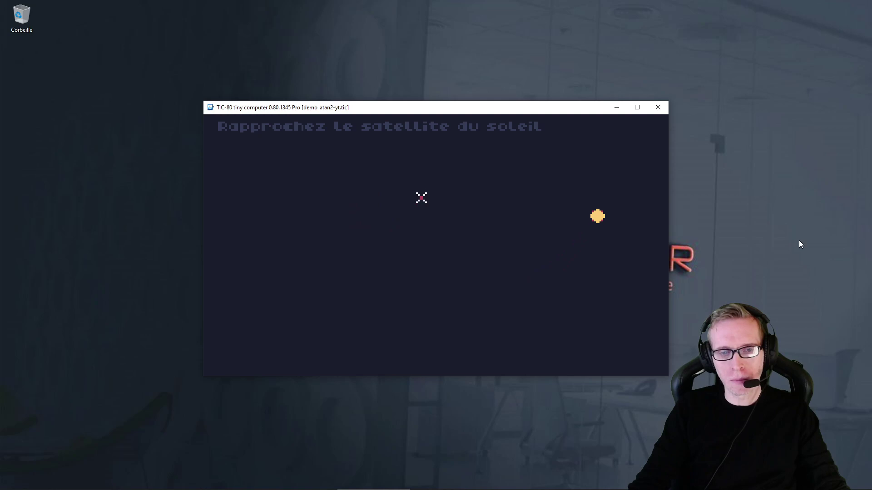
key("Left")
key("Right")
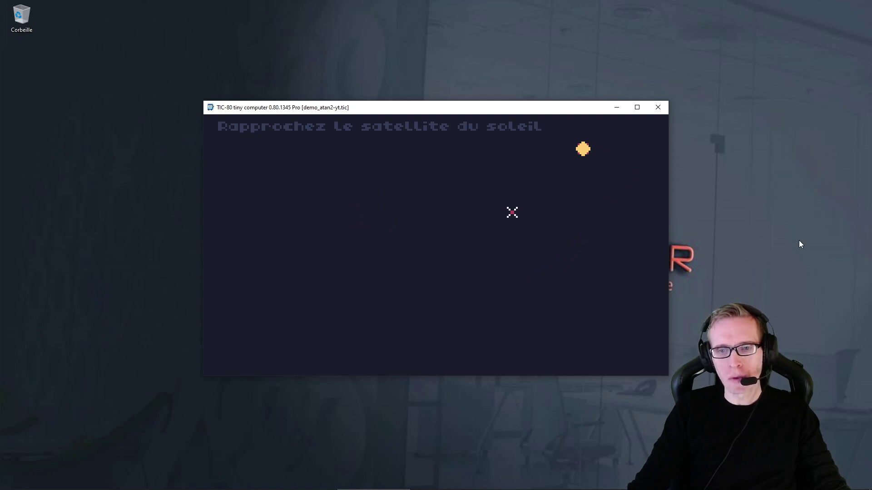
key("Up")
key("Down")
key("Right")
key("Left")
key("Down")
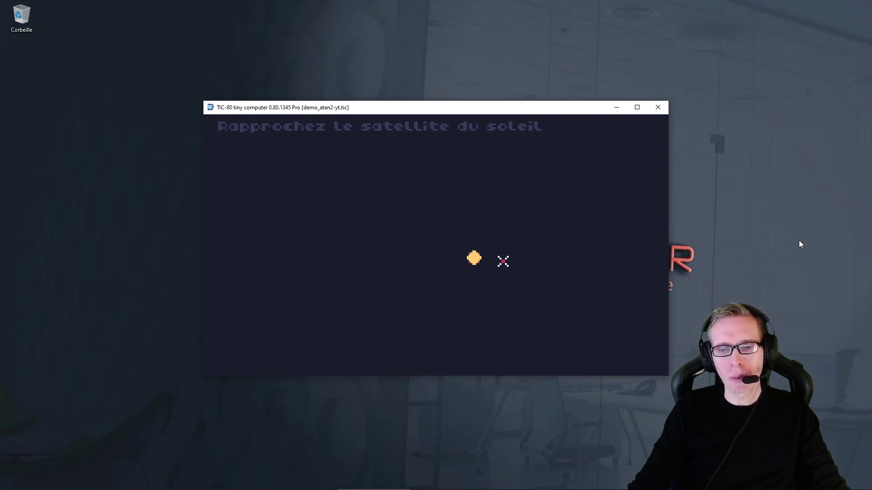
key("Left")
key("Up")
Quit the game and return to the demo_atan2-yt.tic code in the TIC-80 window.
key("Escape")
key("alt+Tab")
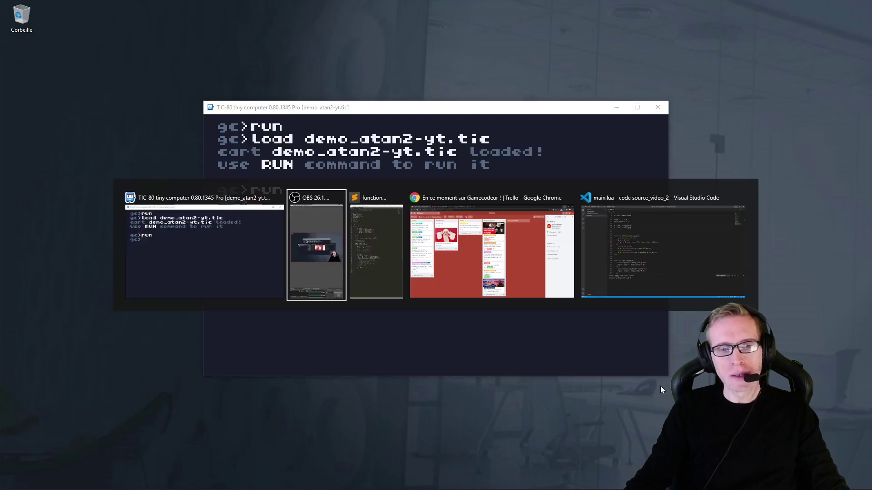
left_click(352, 231)
Back in the code, add a new line 'if math.dist' after the sun's vertical bounce check.
key("Escape")
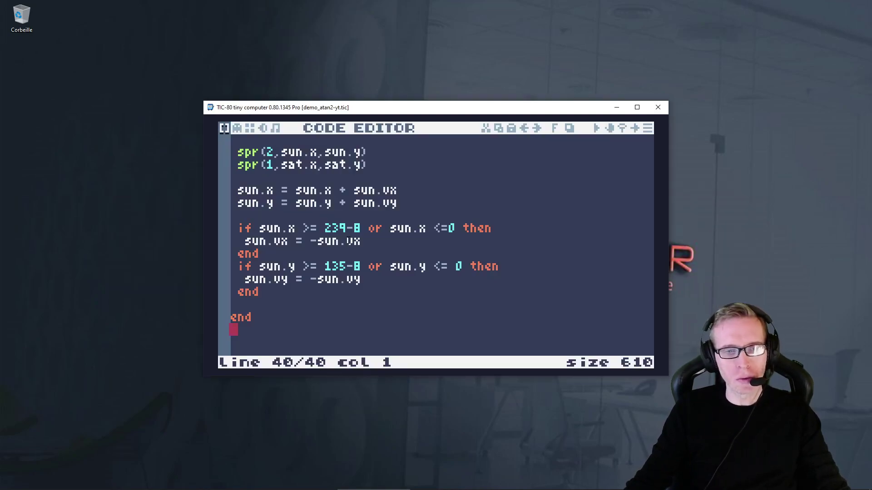
scroll(359, 289, "up", 2)
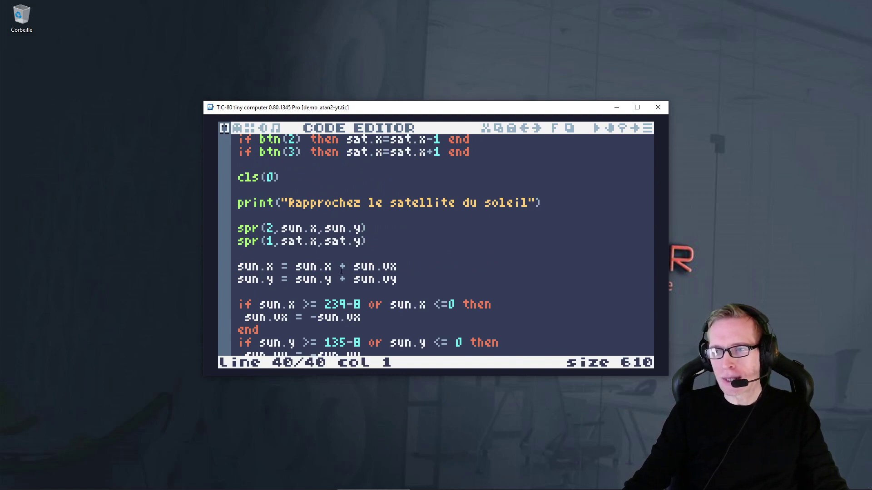
scroll(313, 254, "down", 3)
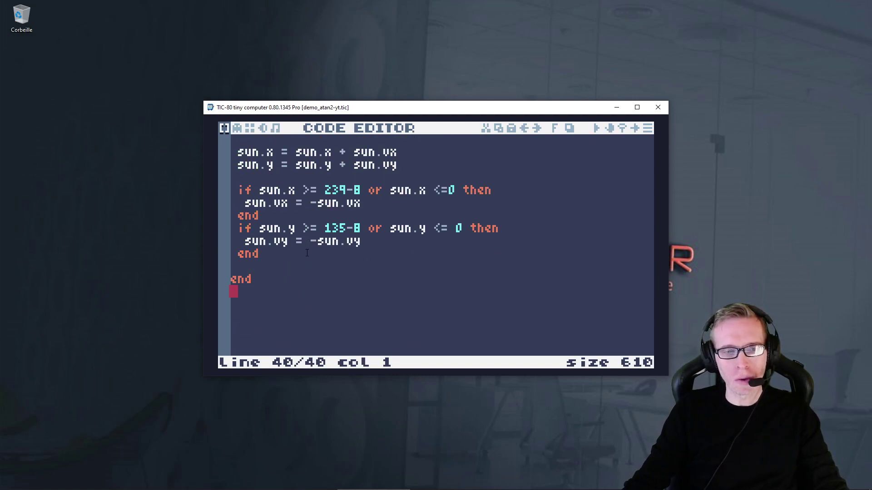
left_click(307, 253)
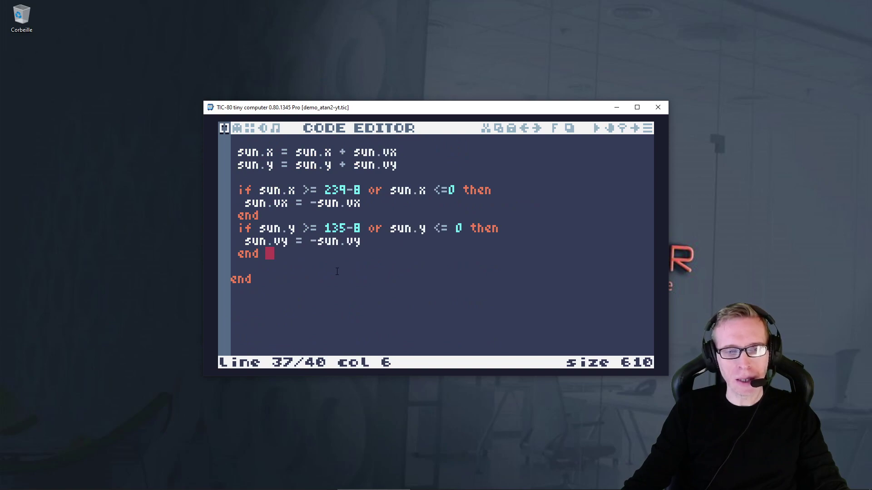
key("Return")
key("Return")
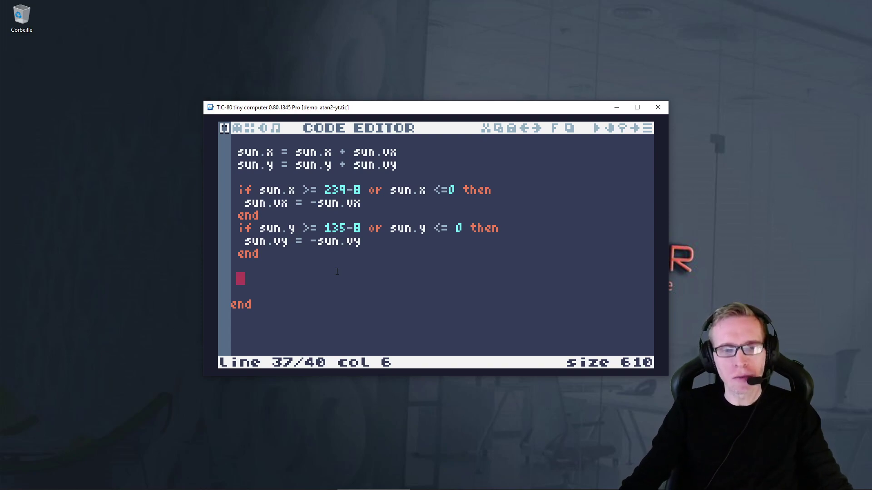
key("Return")
key("Return")
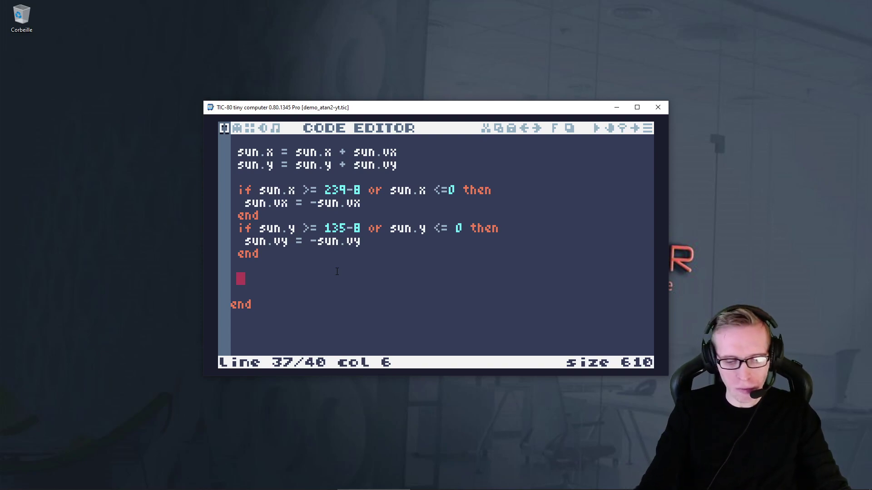
type("if math.di")
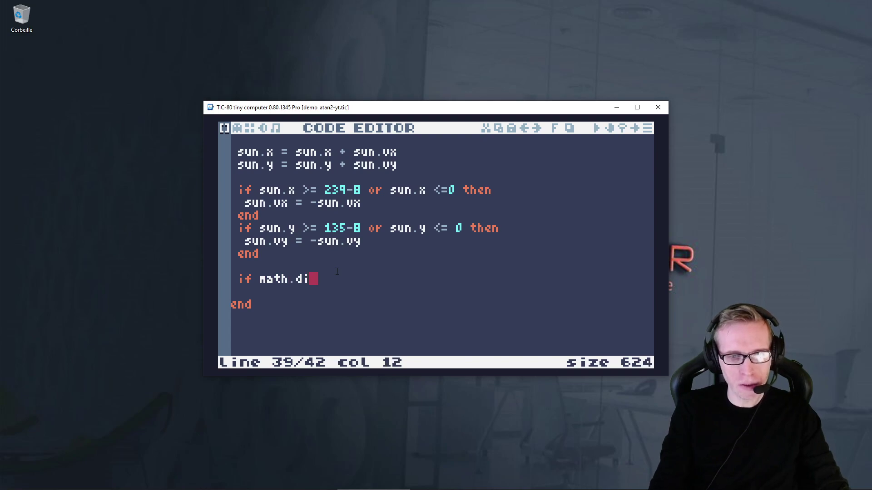
type("st")
Check the math.dist function definition near the top of the code, then return below.
scroll(328, 266, "up", 4)
scroll(328, 266, "up", 5)
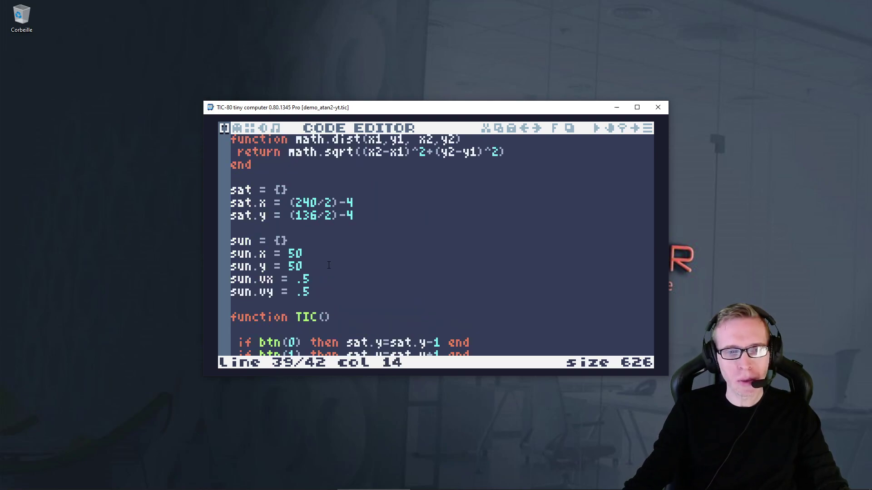
left_click(306, 140)
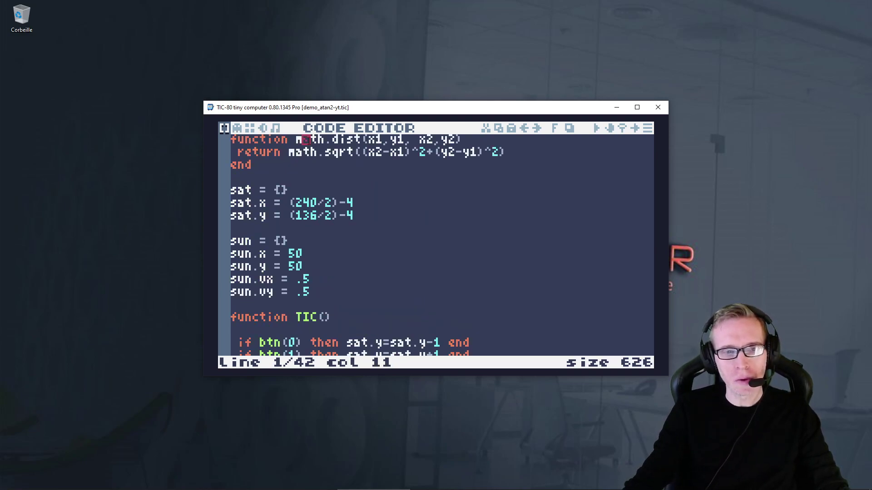
key("shift+Left")
key("shift+Left")
key("shift+Left")
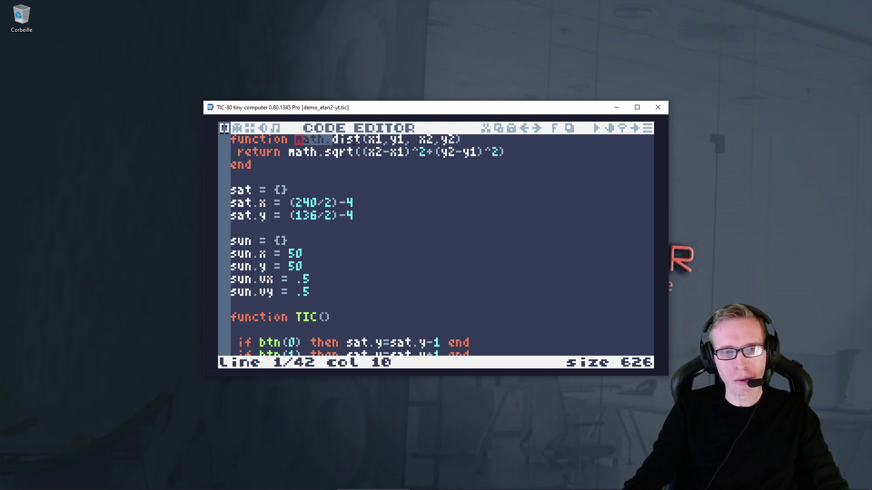
left_click(342, 139)
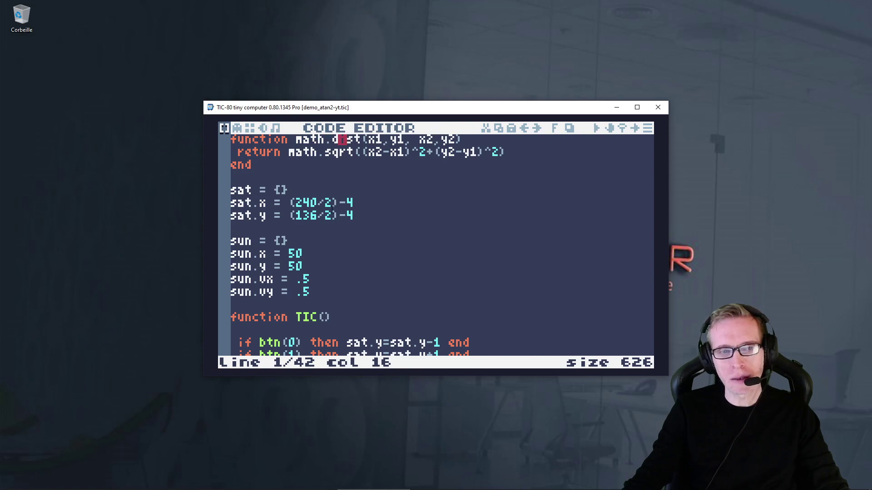
scroll(346, 218, "down", 3)
scroll(345, 222, "down", 4)
Complete the condition as 'if math.dist(sat.x,sat.y,sun.x,sun.y) >= 20 then'.
scroll(343, 231, "down", 3)
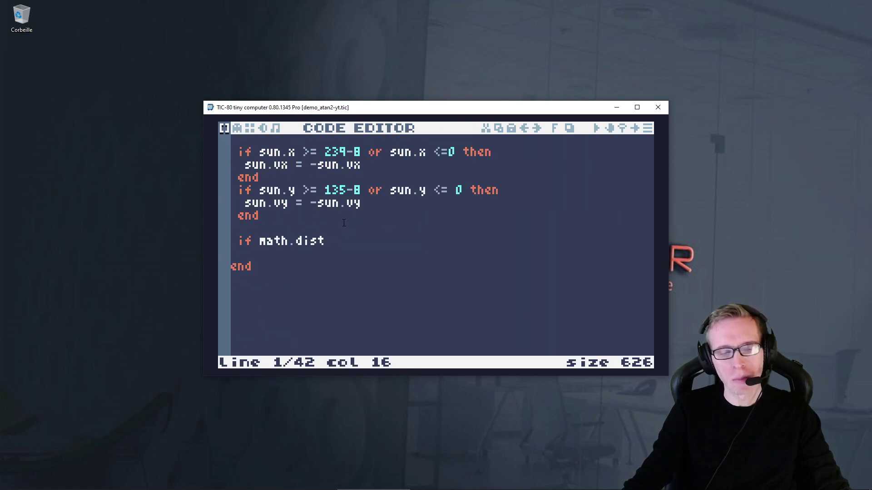
left_click(340, 240)
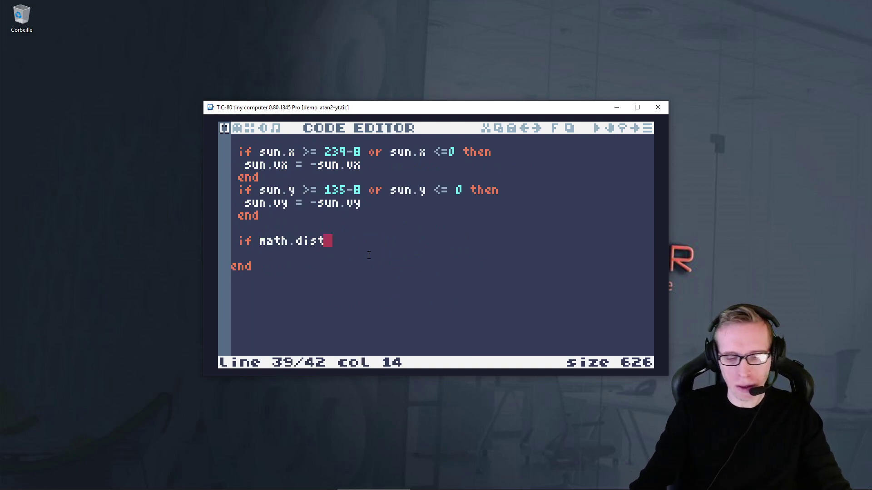
type("(")
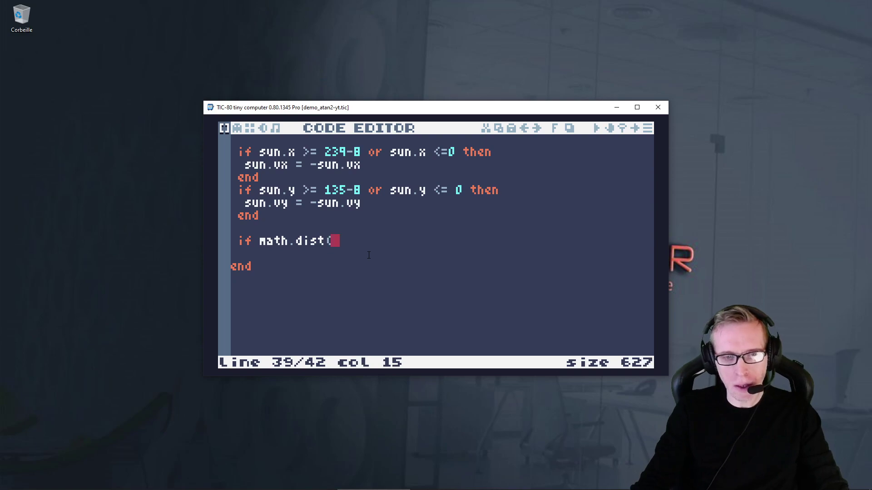
type("sat.x,")
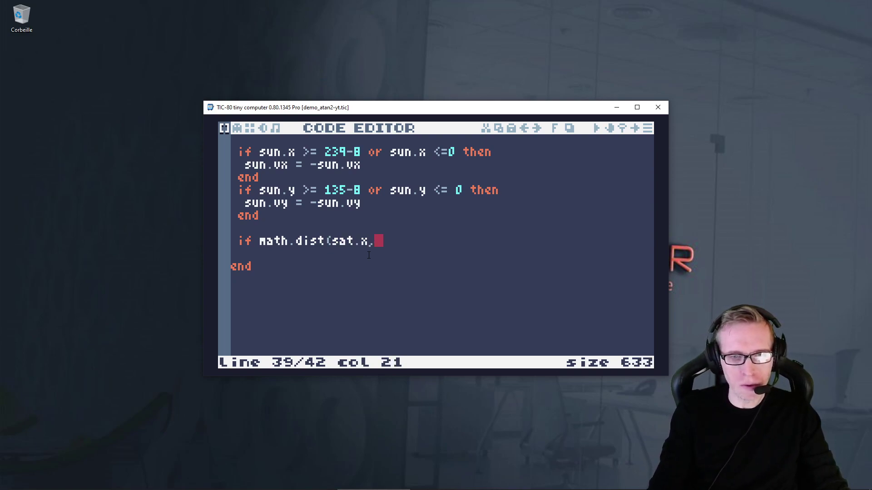
type("sat.t")
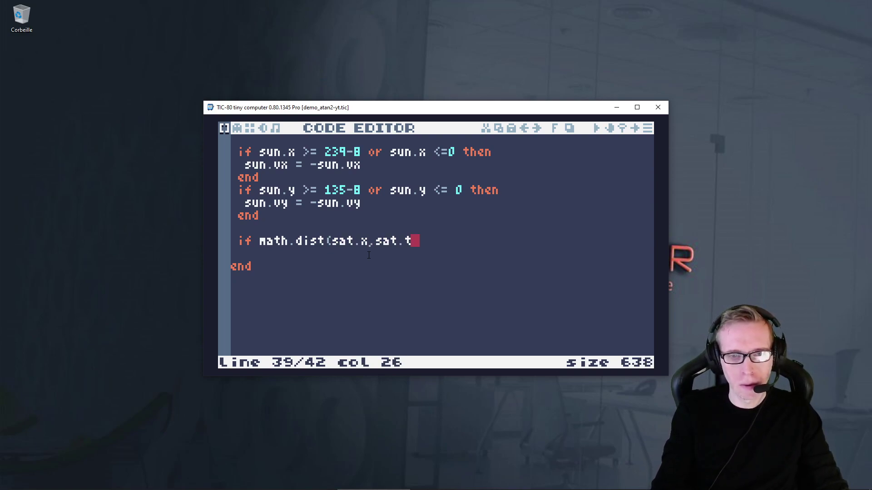
key("BackSpace")
type("y,sun")
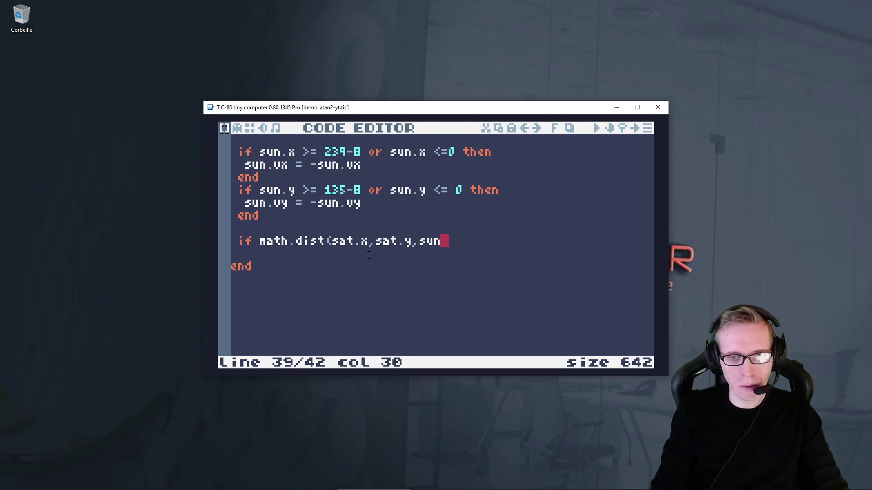
type(".x")
type(",sun")
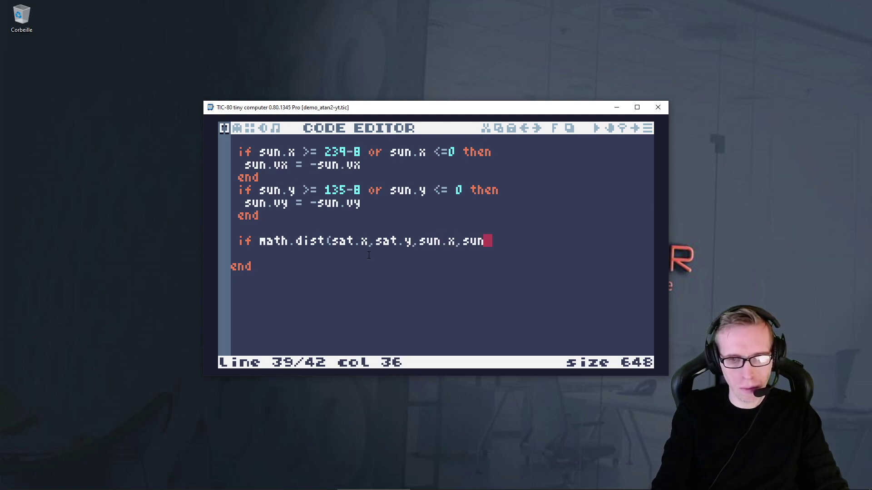
type("y) >")
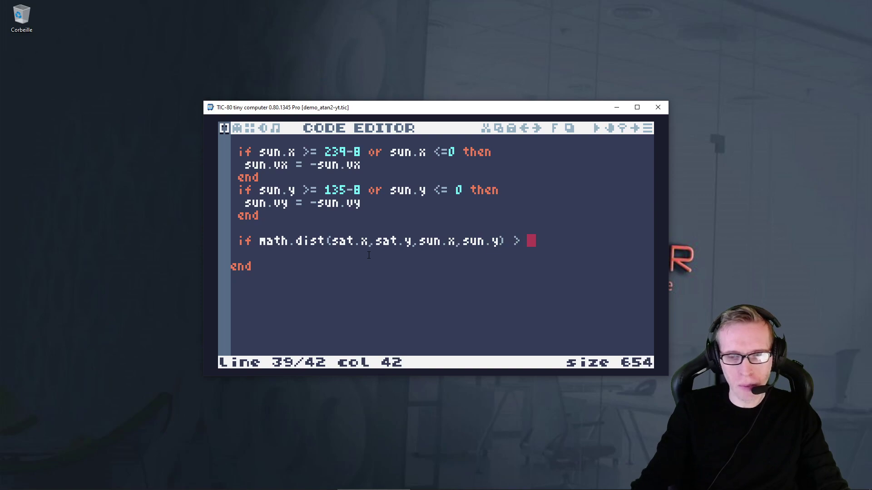
key("Left")
key("Left")
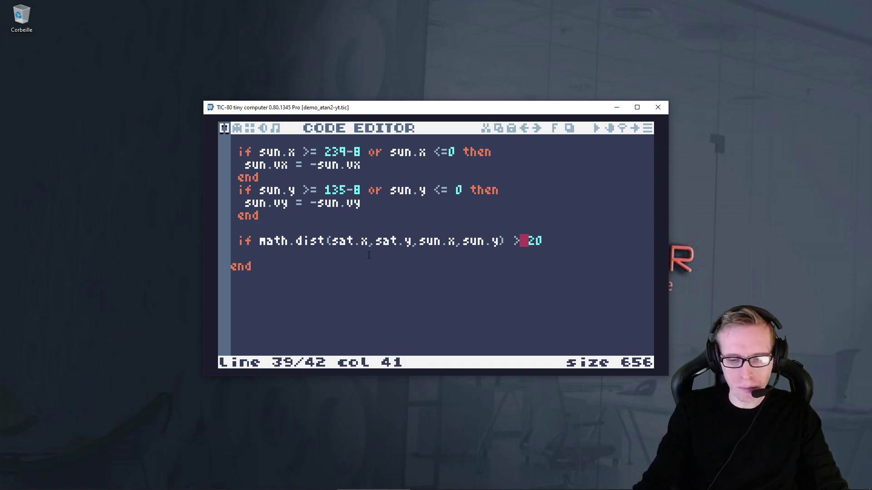
type("=")
key("End")
type("then")
Fill the if block with 'sat.capture = true' and close it with 'end'.
key("Return")
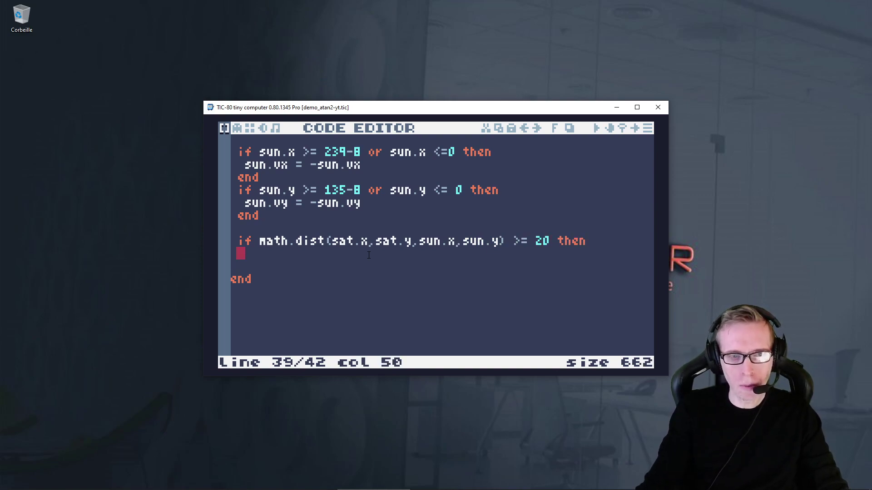
type("end")
key("Up")
key("End")
key("Return")
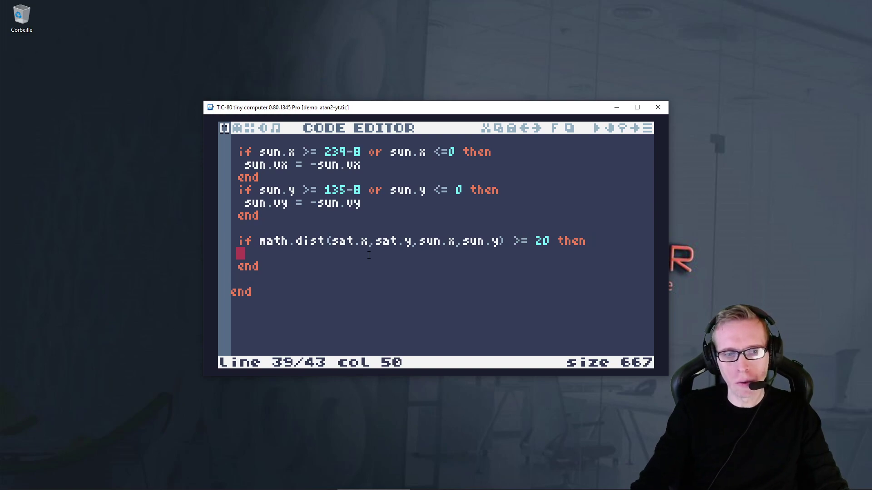
type("sa")
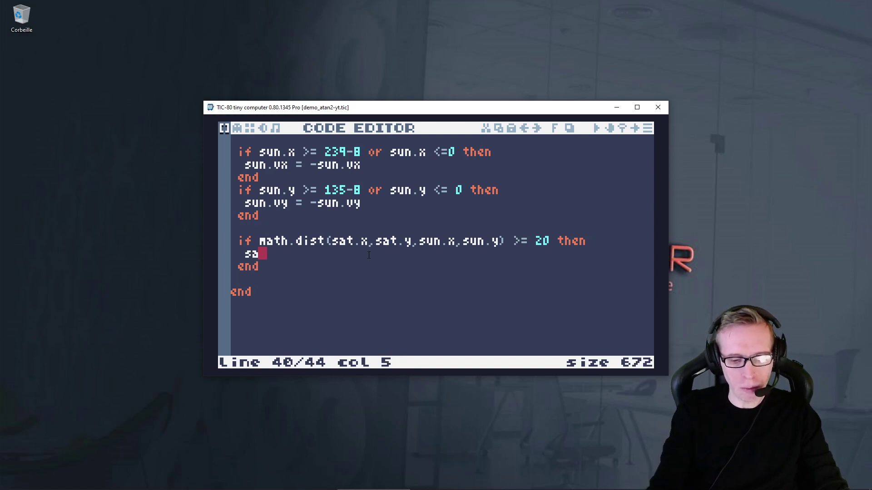
type("t.capt")
key("BackSpace")
type("re")
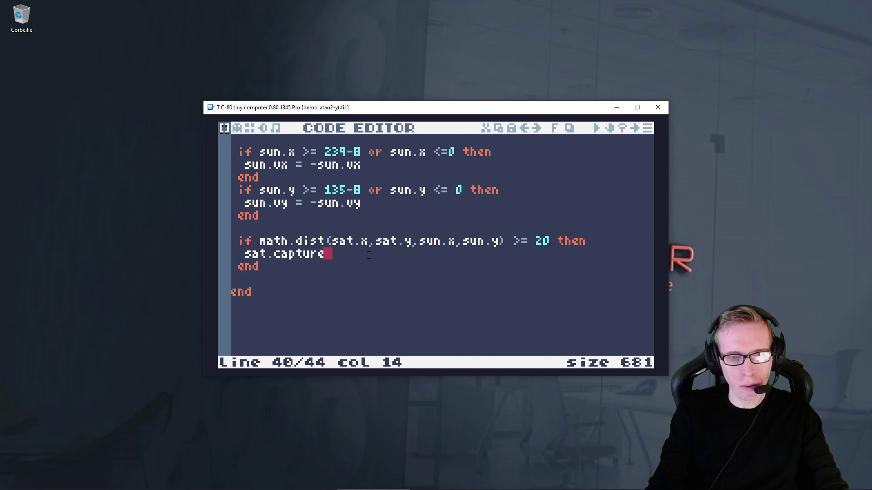
type(" = true")
scroll(307, 222, "up", 1)
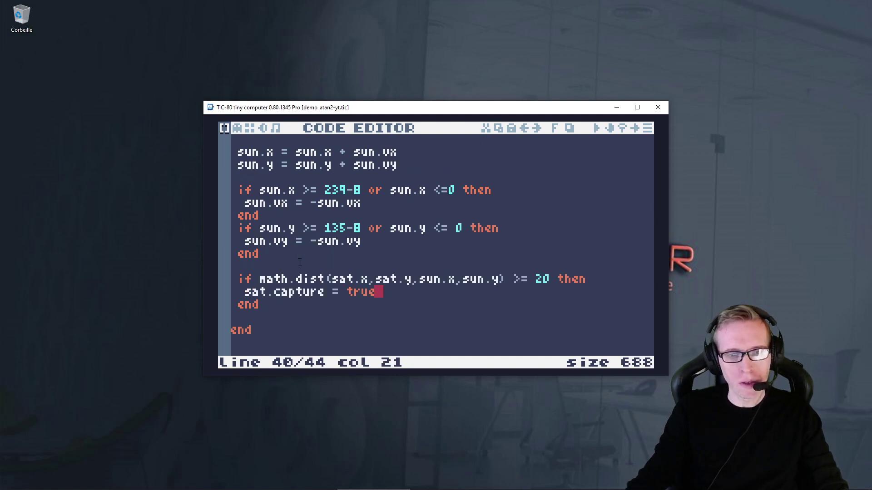
scroll(307, 221, "up", 5)
scroll(308, 221, "up", 2)
scroll(307, 221, "up", 1)
Add 'sat.capture = false' right after the sat.y setup line.
scroll(307, 221, "up", 1)
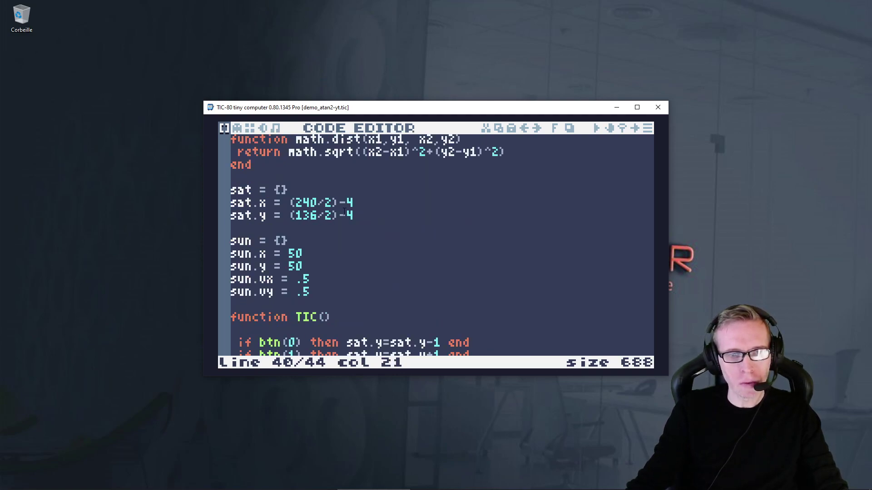
left_click(365, 215)
key("Return")
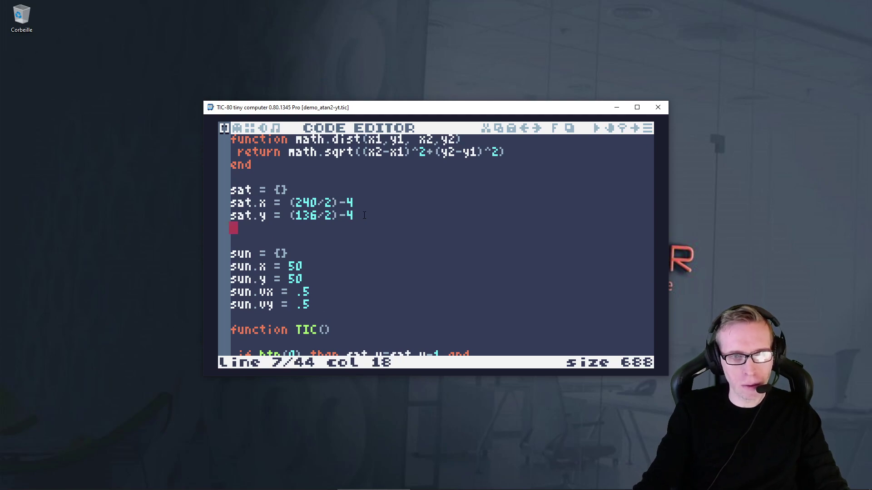
type("sat.capture ")
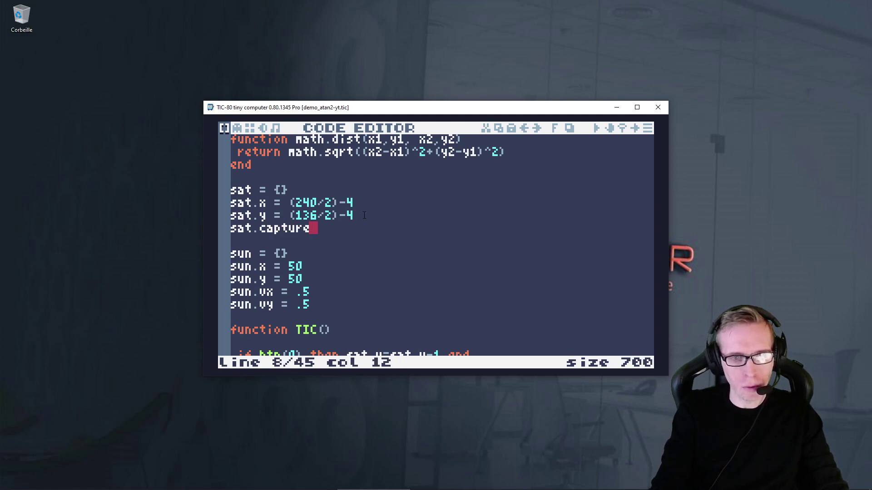
type("= false")
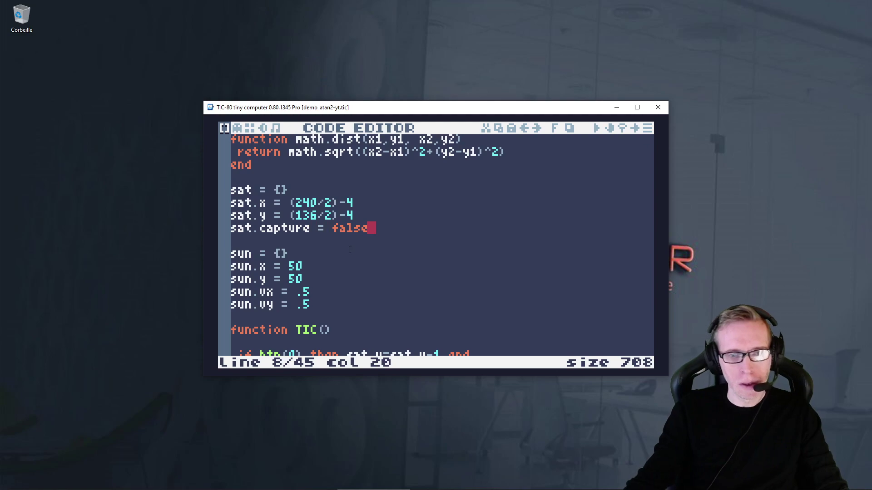
Insert a blank line at the top of function TIC().
scroll(345, 227, "down", 1)
scroll(339, 233, "down", 3)
left_click(321, 202)
left_click(231, 190)
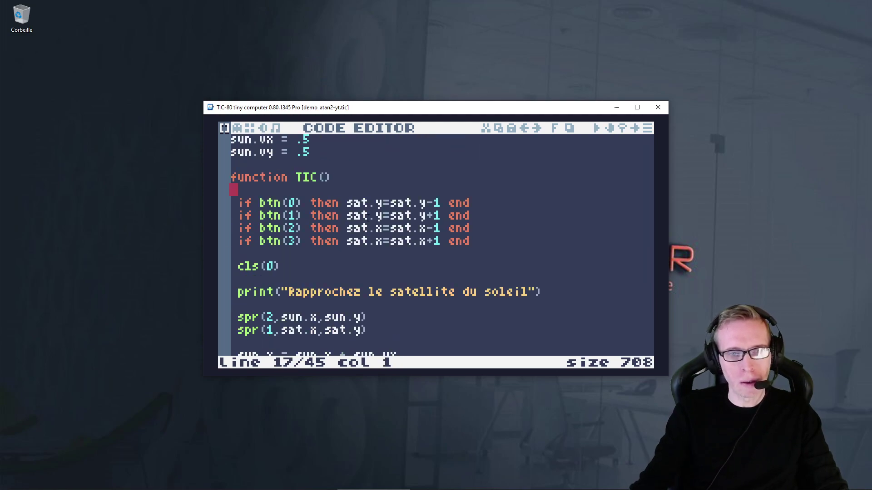
key("Return")
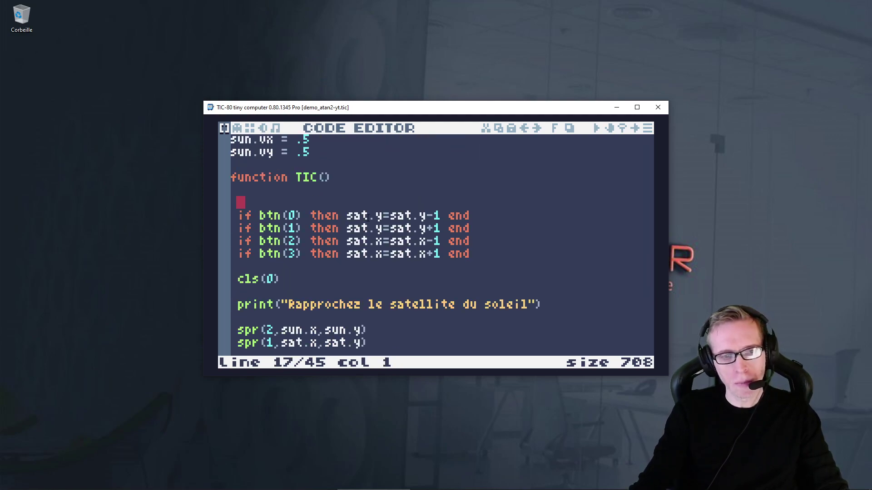
Wrap the four indented btn movement lines in 'if sat.capture == false then … end' and run the cart.
type("i")
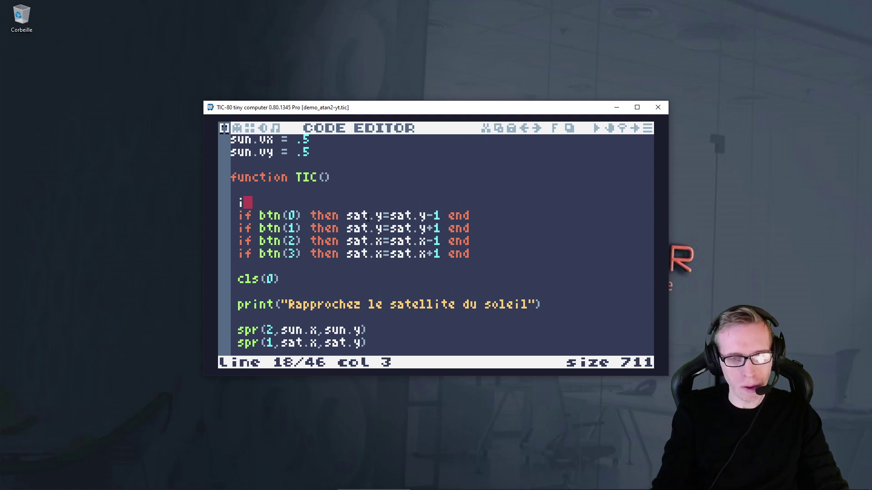
type("f sat.cap")
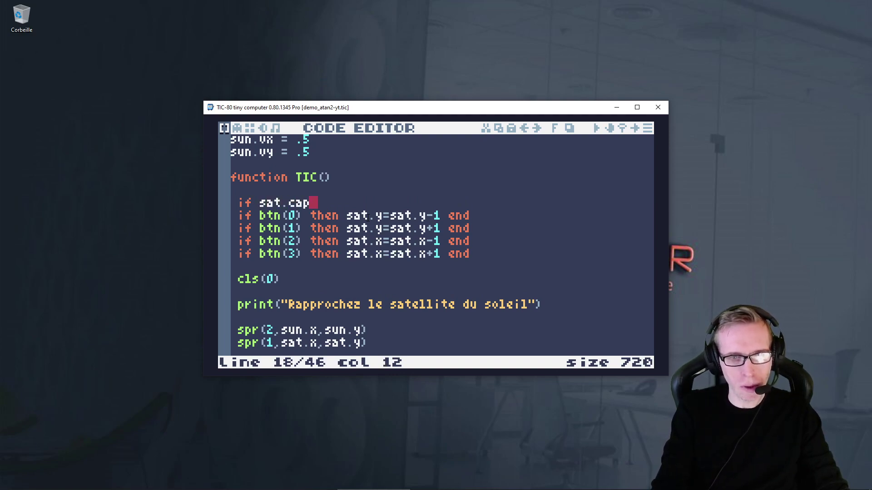
type("ture == fals")
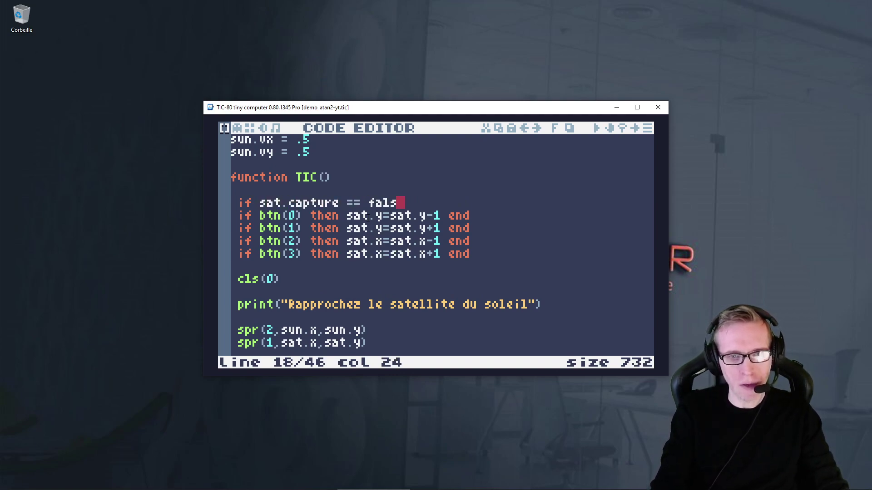
type("e then")
key("Down")
key("Home")
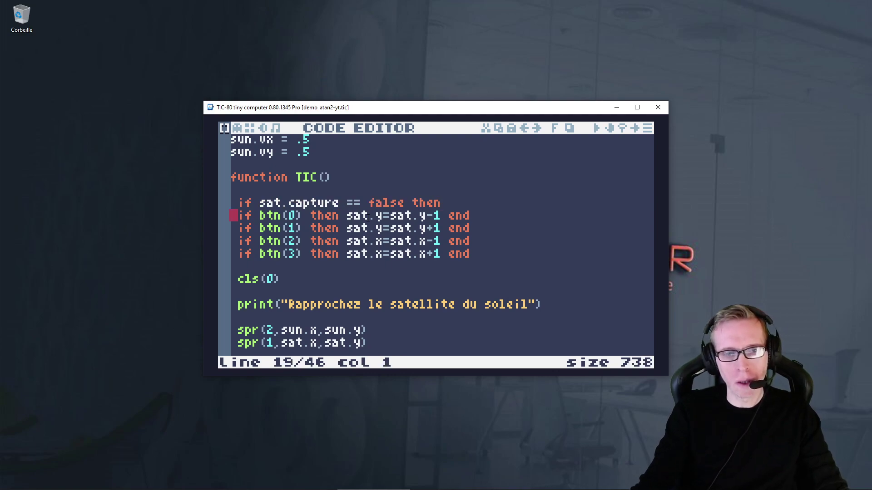
key("shift+Down")
key("shift+Down")
key("shift+Down")
key("shift+Down")
key("Tab")
key("Down")
key("Down")
key("Down")
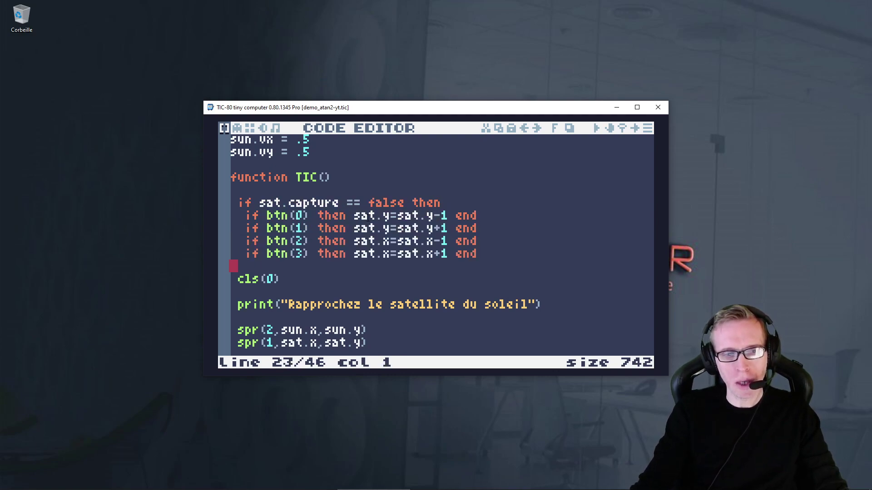
key("Return")
type("end")
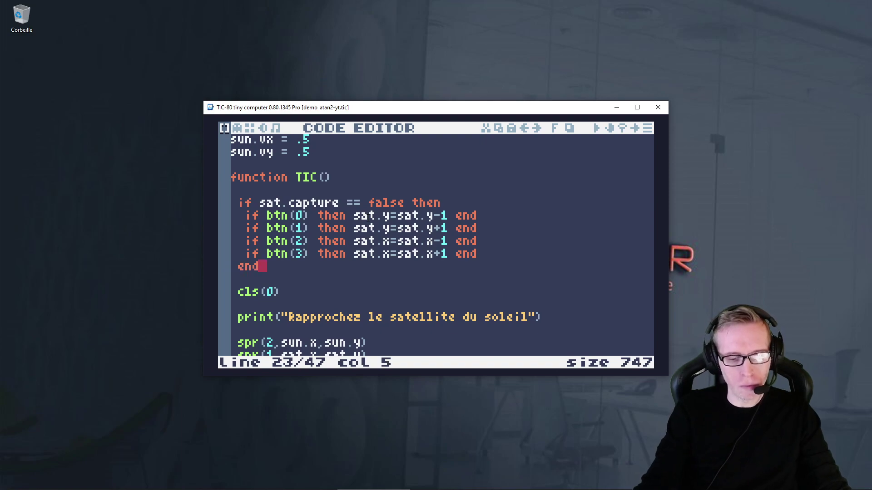
key("ctrl+r")
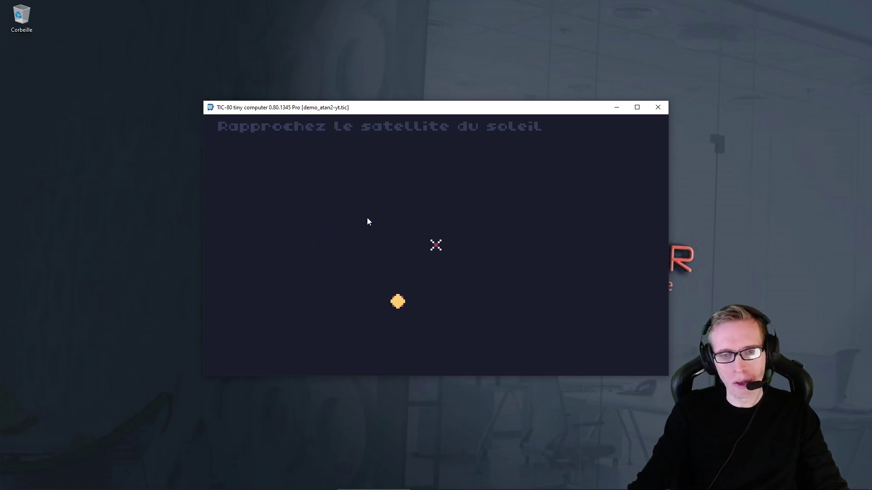
Back in the code, review the satellite's 'sat.capture = false' initial setup.
key("Escape")
key("Escape")
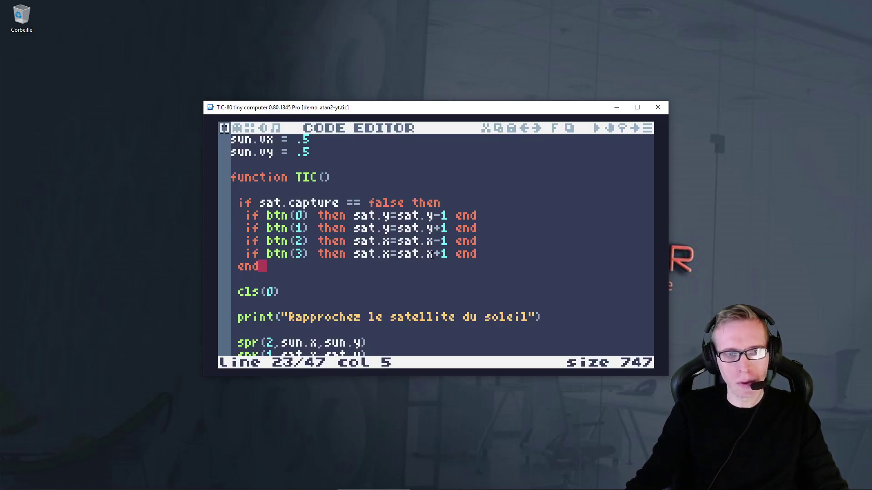
scroll(365, 202, "up", 2)
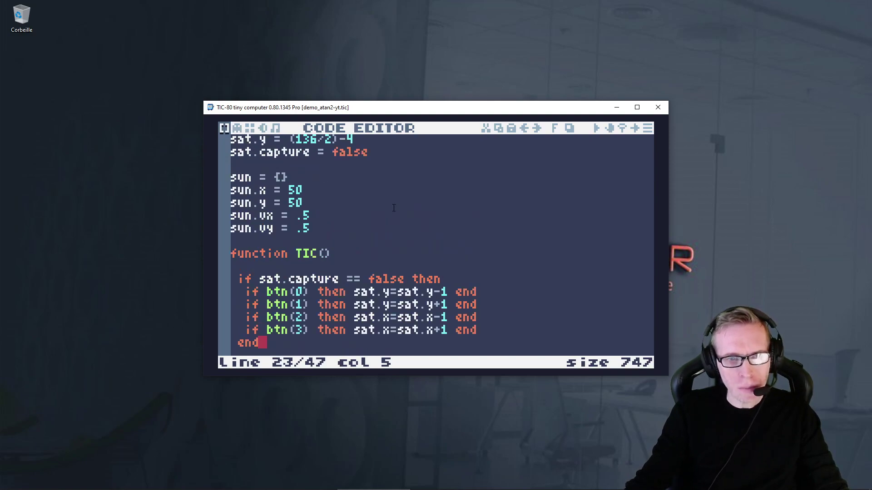
scroll(378, 216, "up", 2)
left_click(263, 228)
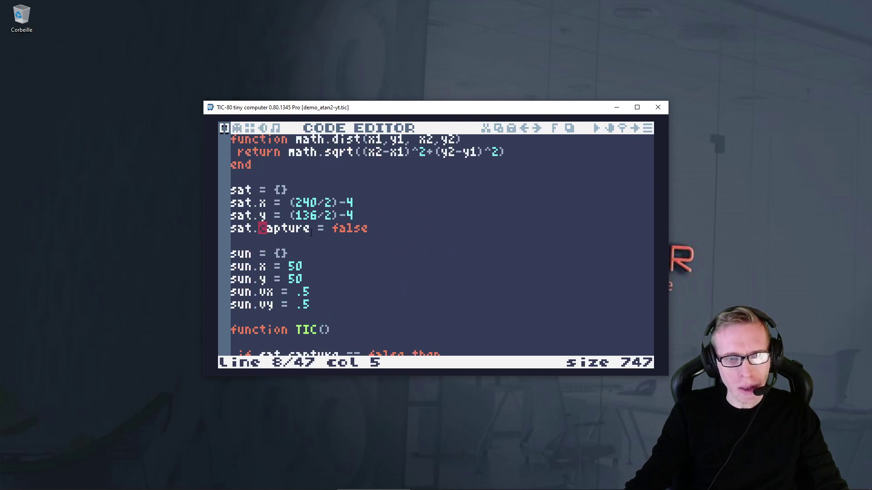
left_click(352, 231)
scroll(353, 236, "down", 2)
scroll(358, 246, "down", 3)
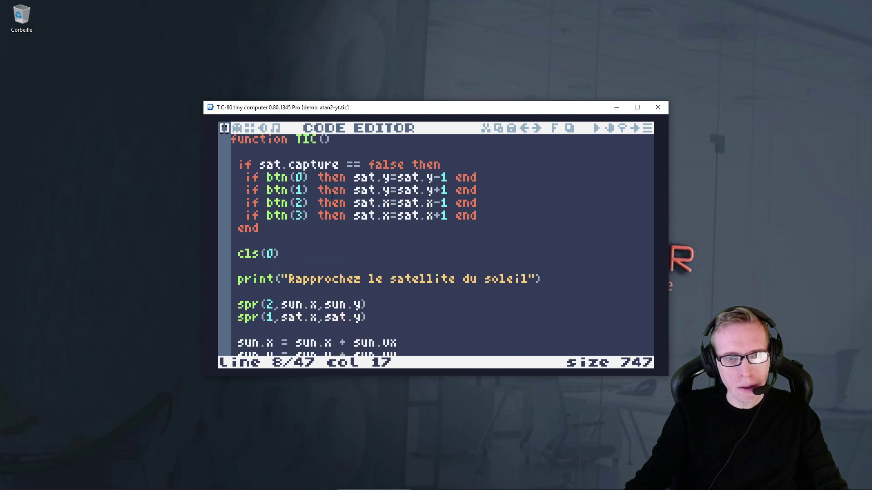
scroll(343, 230, "down", 3)
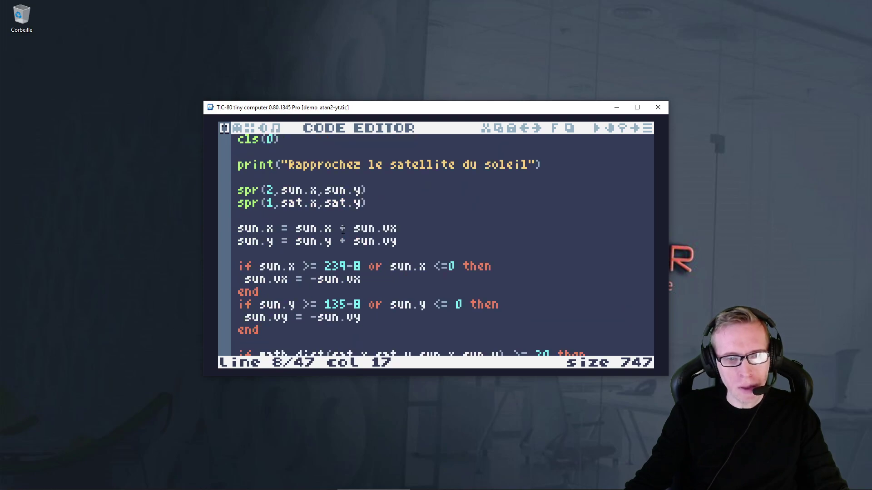
scroll(343, 230, "down", 2)
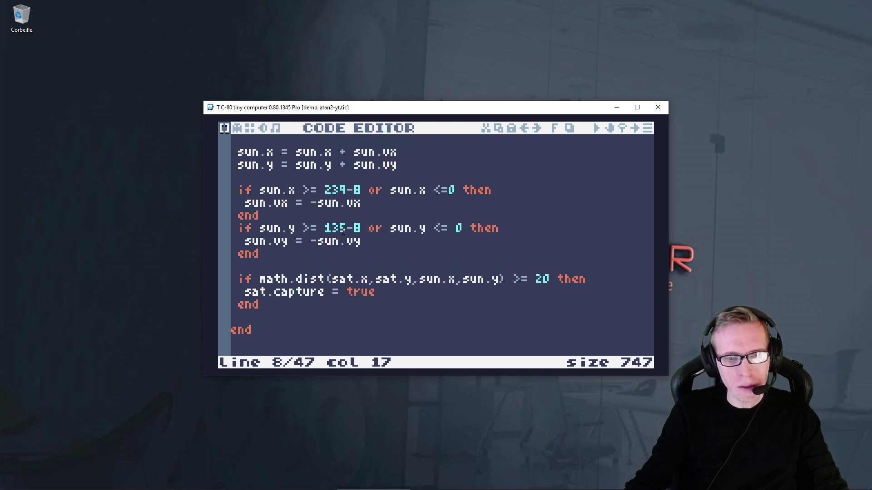
Change the distance check to '<= 20' and test-run the cart.
left_click(517, 277)
key("Right")
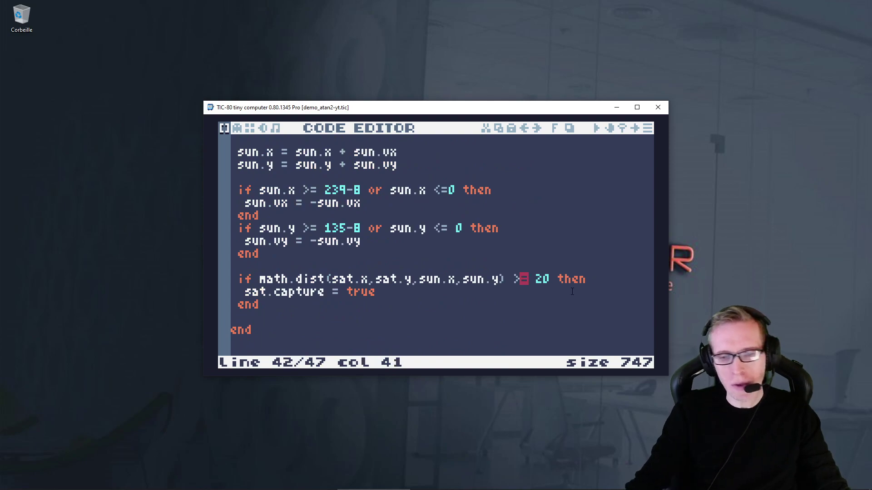
key("Home")
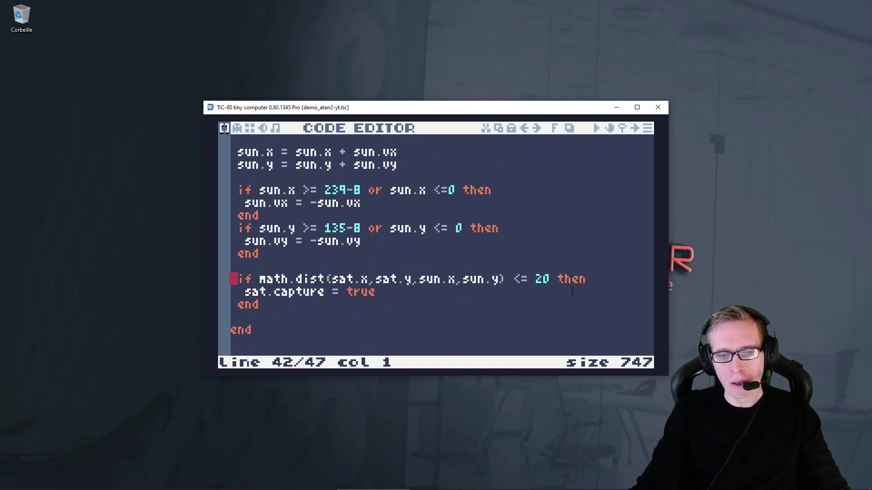
key("ctrl+r")
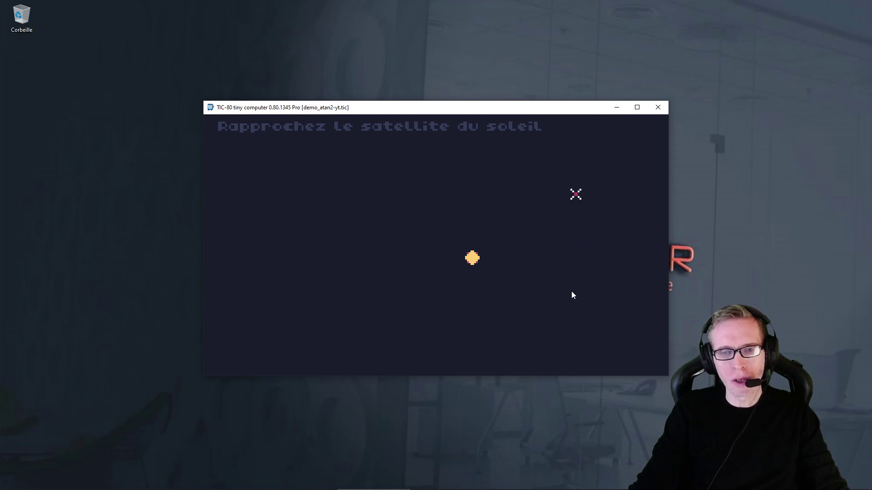
key("Escape")
key("Escape")
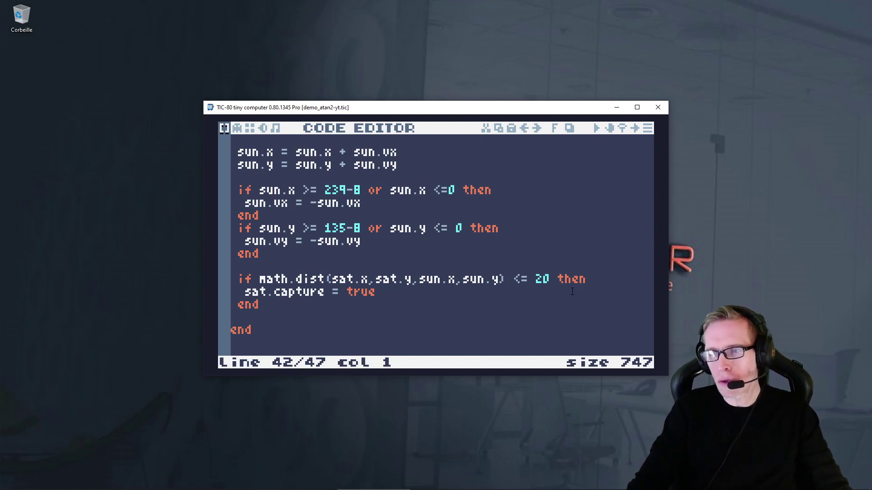
Insert 'if sat.capture then' with a '-- Faire tourner' comment above the distance check.
left_click(233, 267)
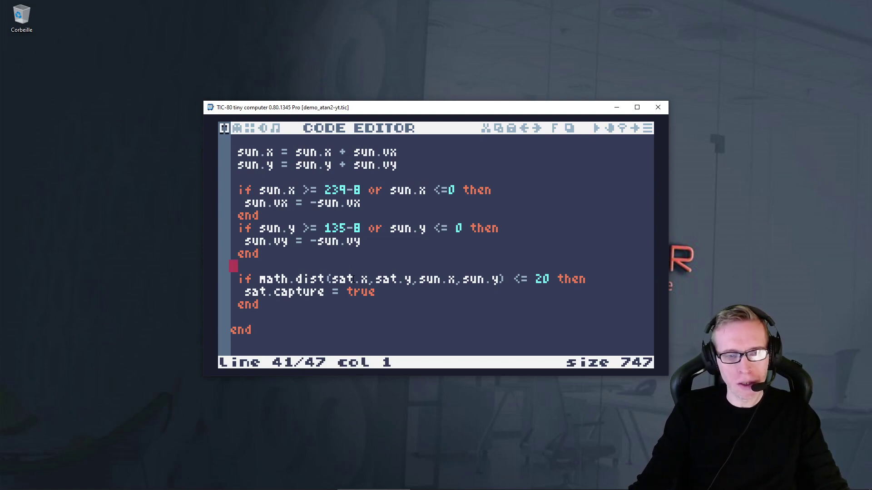
key("Return")
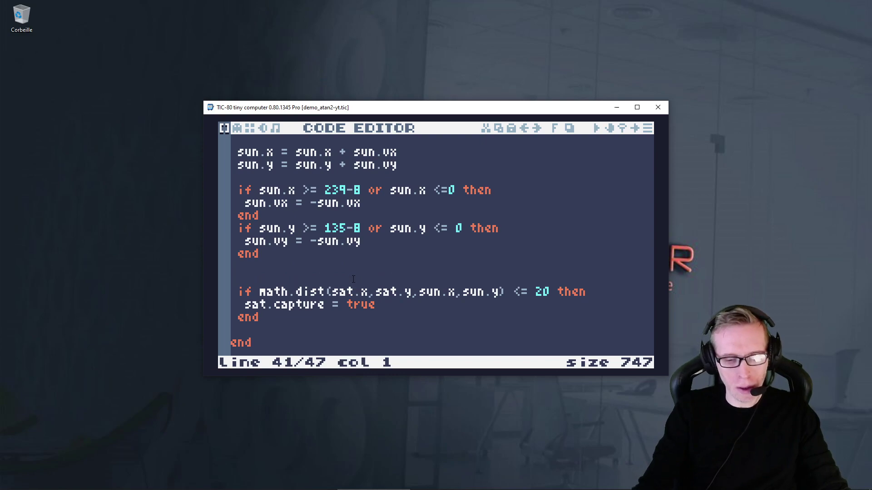
type("if sat.ca")
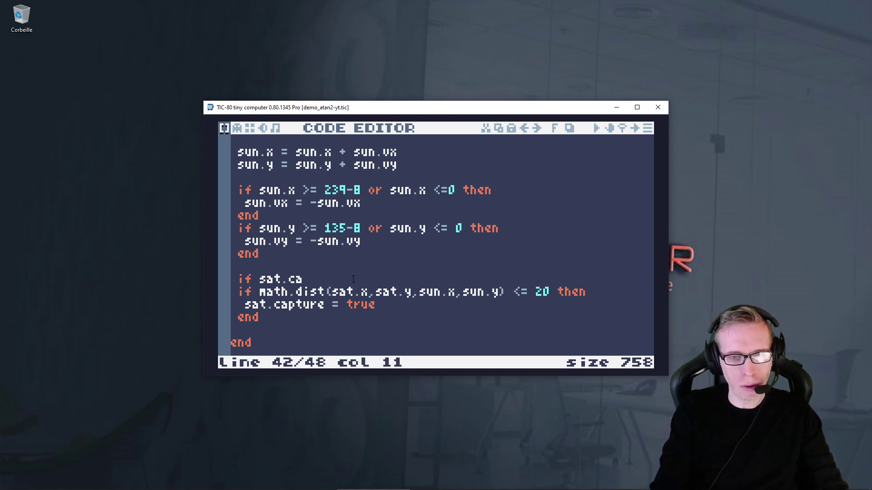
type("pture then")
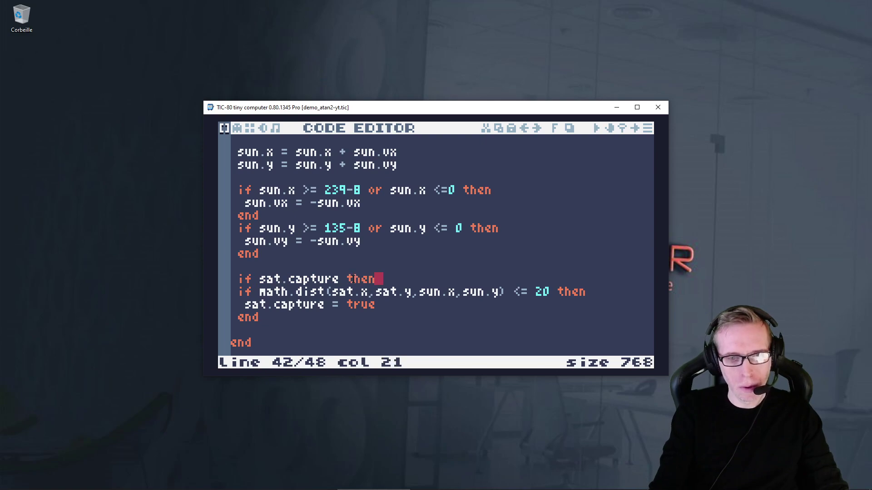
key("Return")
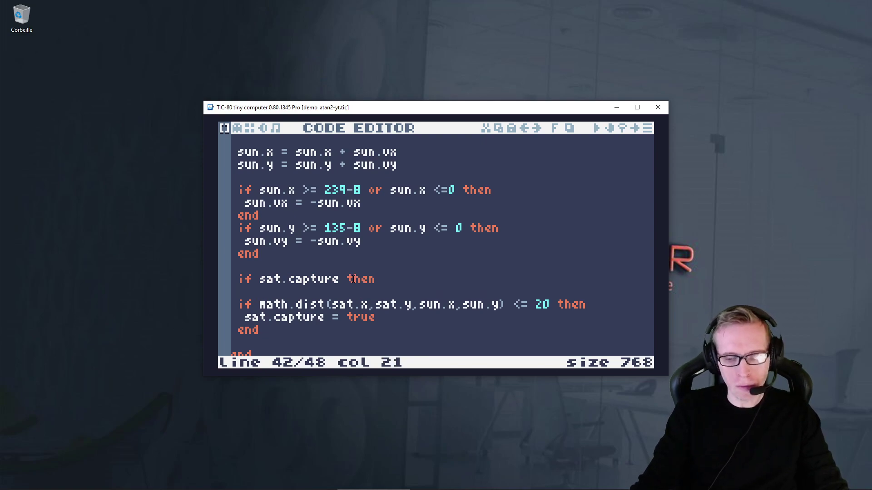
key("Return")
type("-- Faire t")
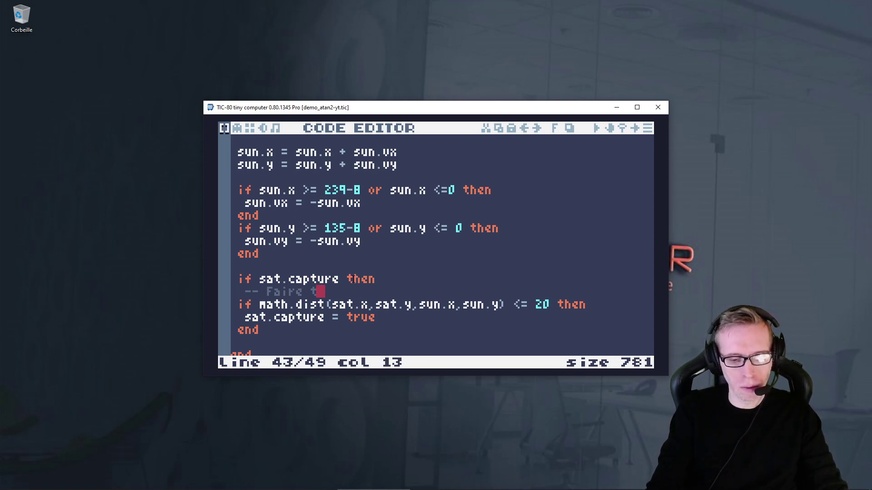
type("ourner")
Turn the math.dist check's 'if' into 'elseif' and add a blank line below the comment.
key("Down")
key("Home")
key("BackSpace")
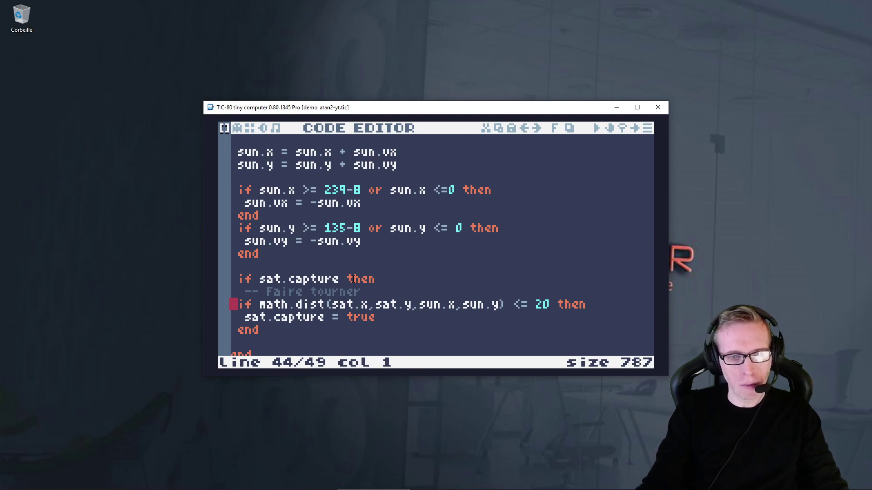
key("Right")
type("else")
key("Down")
key("Down")
key("Down")
key("Down")
key("Down")
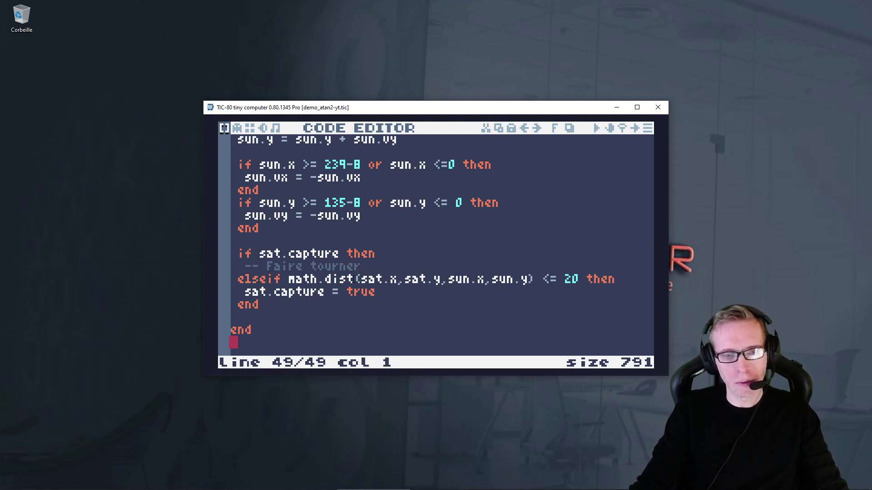
key("Up")
key("Up")
key("Up")
key("Up")
key("Up")
key("Up")
key("End")
key("Return")
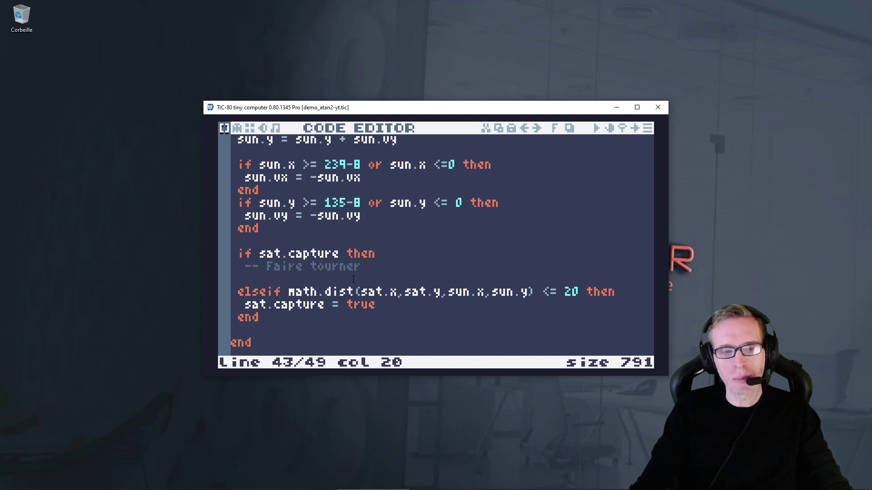
Below the capture assignment, start a 'local angle = math.atan2(' line.
key("Down")
key("Down")
key("Down")
key("End")
key("Return")
key("Up")
key("End")
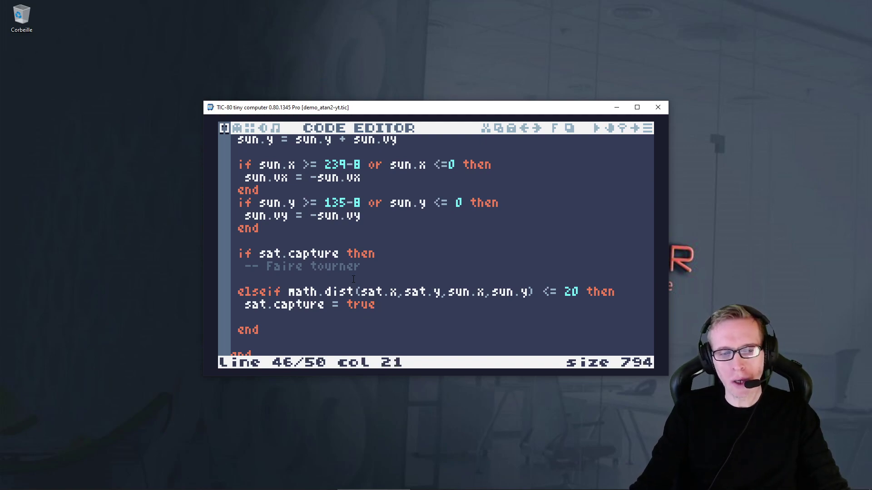
key("Return")
type("lo")
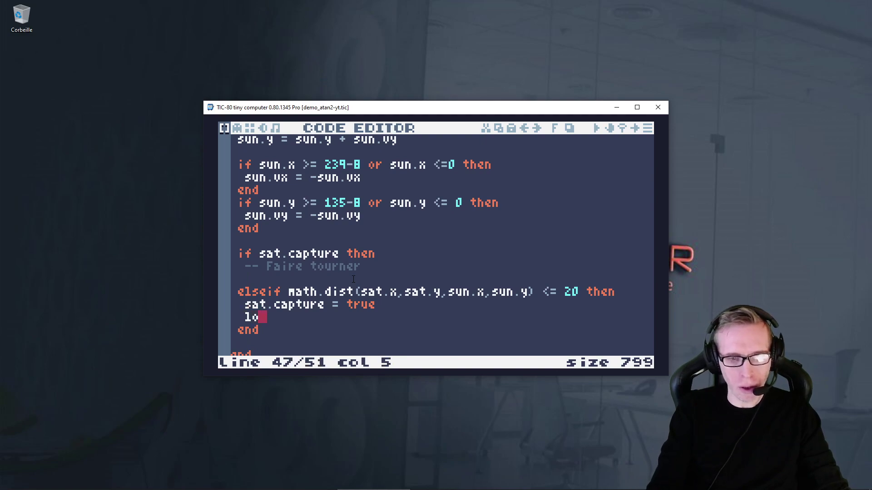
type("cal angle = ")
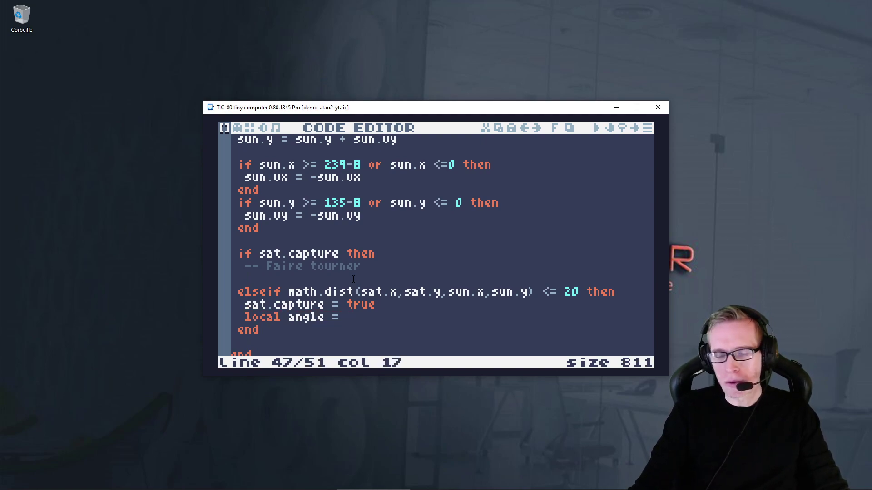
type("math.an")
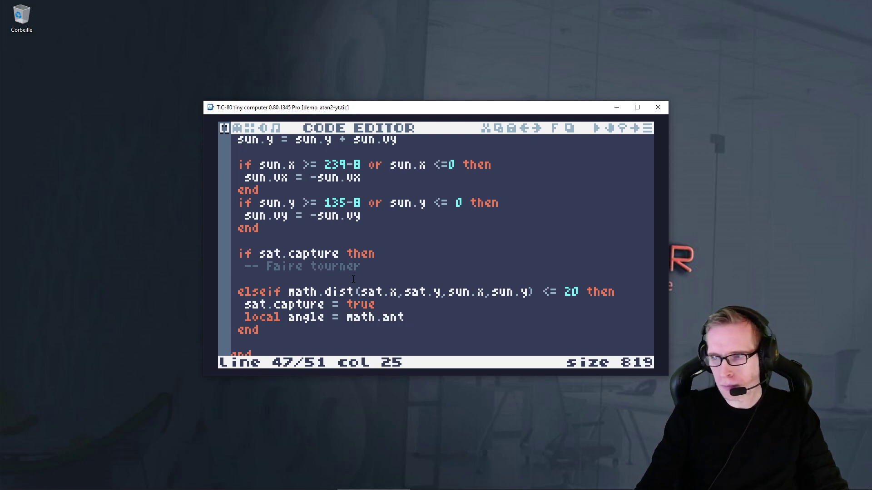
key("BackSpace")
type("tan2")
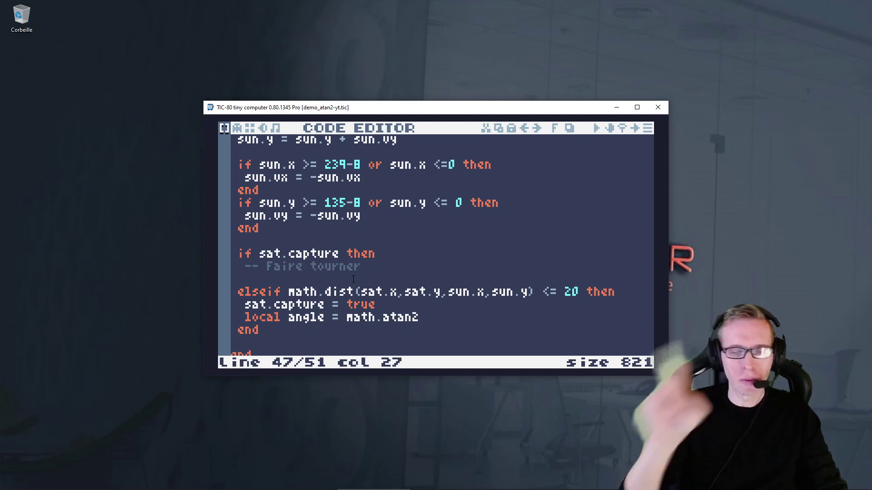
type("(")
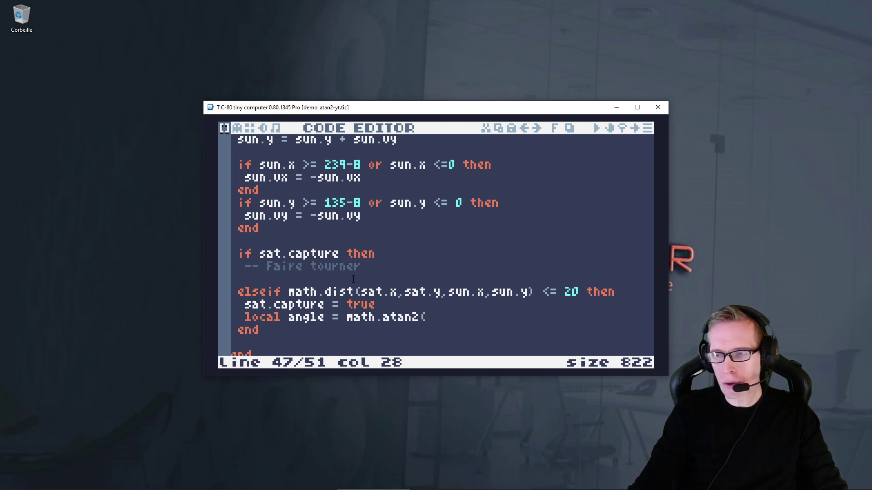
type("vd")
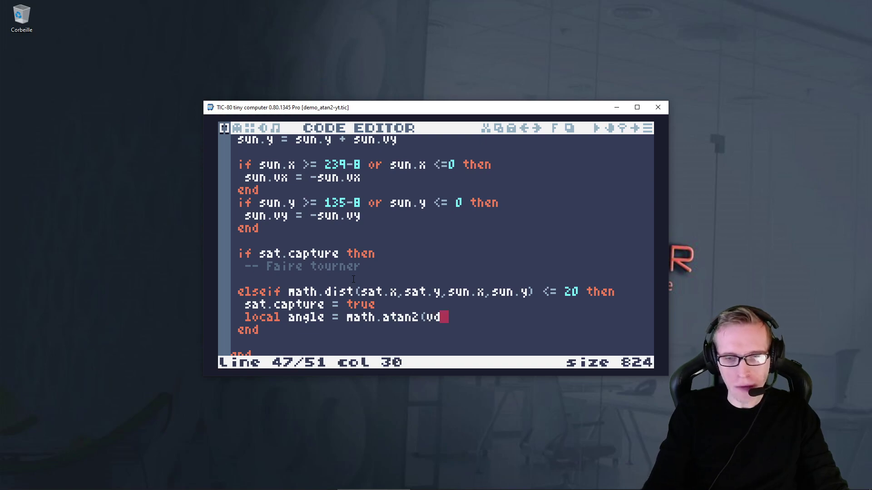
Add 'local vdx = sat.x - sun.x', 'local vdy = sat.y - sun.y' and 'local angle = math.atan2(vdy,vdx)'.
key("Up")
key("Return")
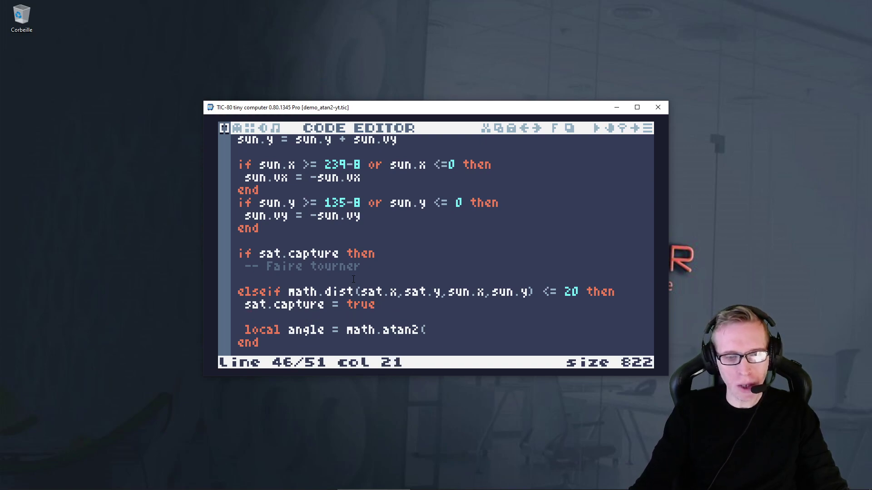
type("local ")
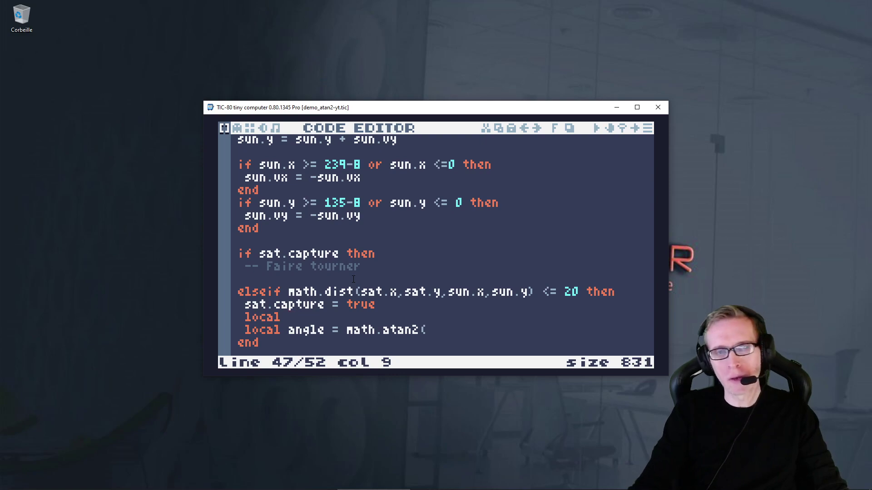
type("vdx ")
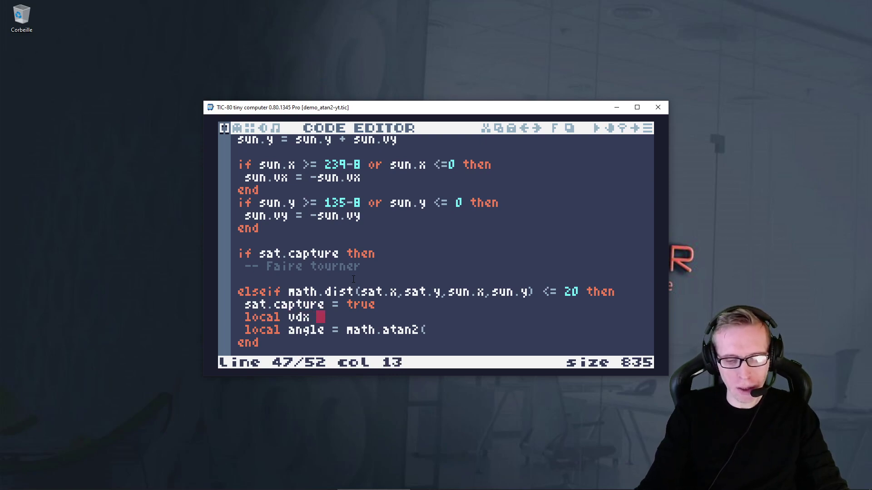
type("= sat")
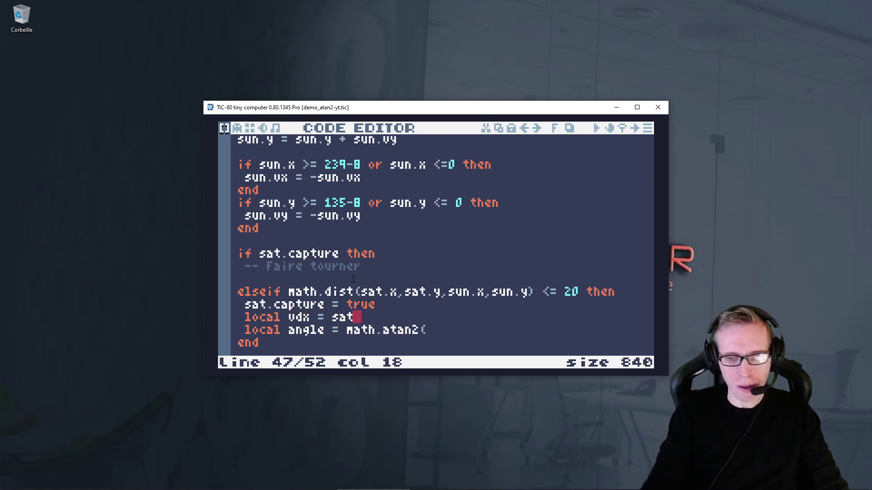
type(".x - ")
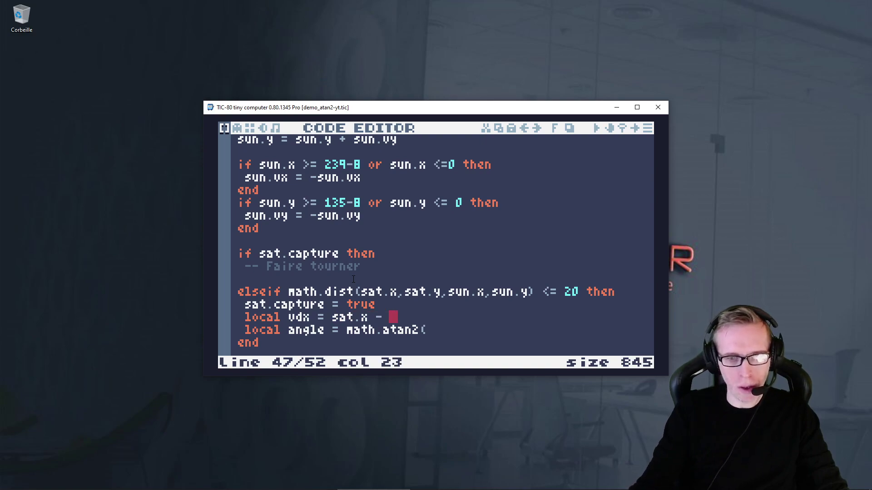
type("sun.x")
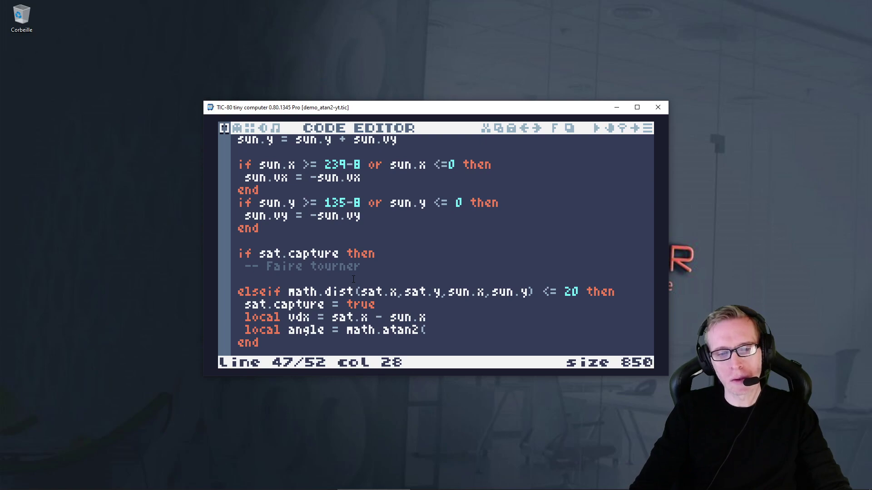
key("Return")
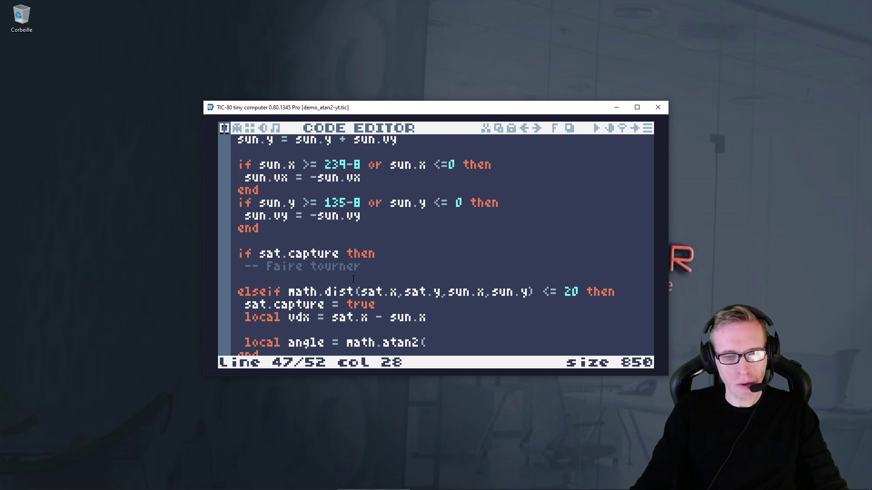
key("Return")
type("local v")
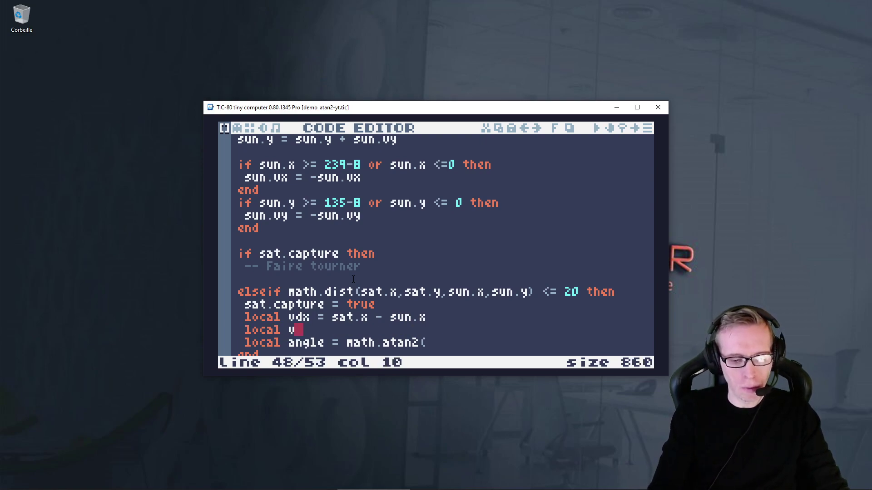
type("dy ")
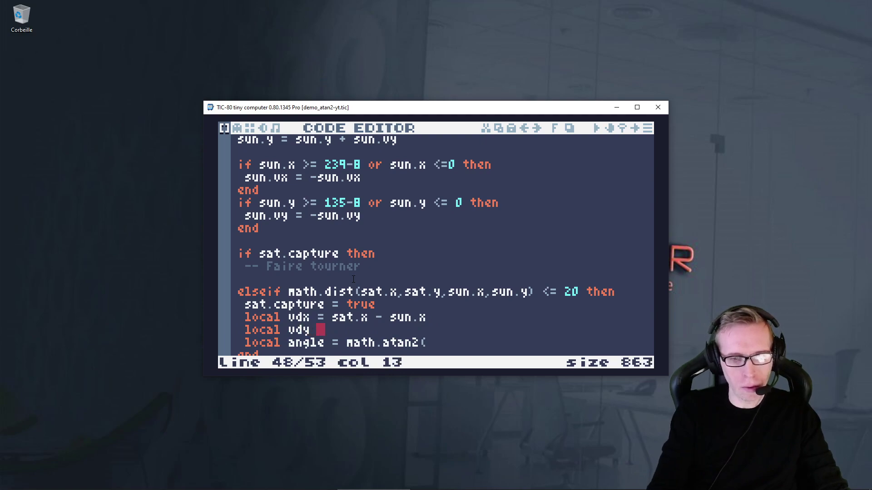
type("= sat.")
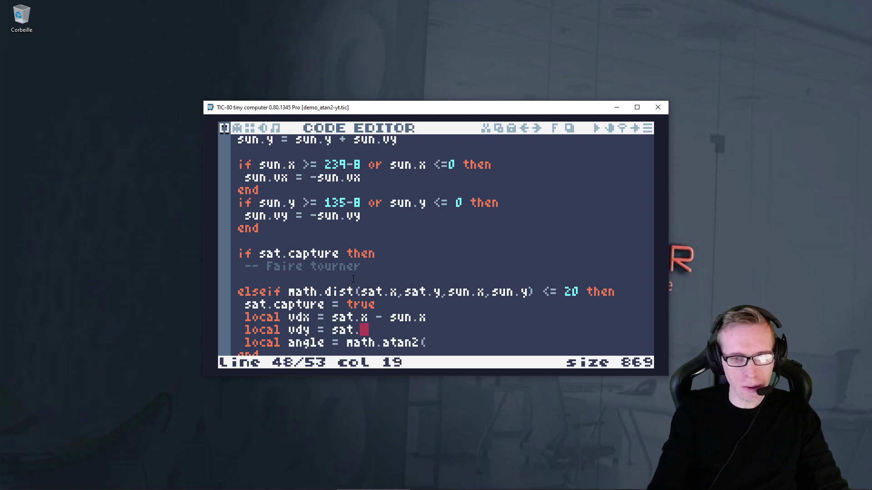
type("y - sun")
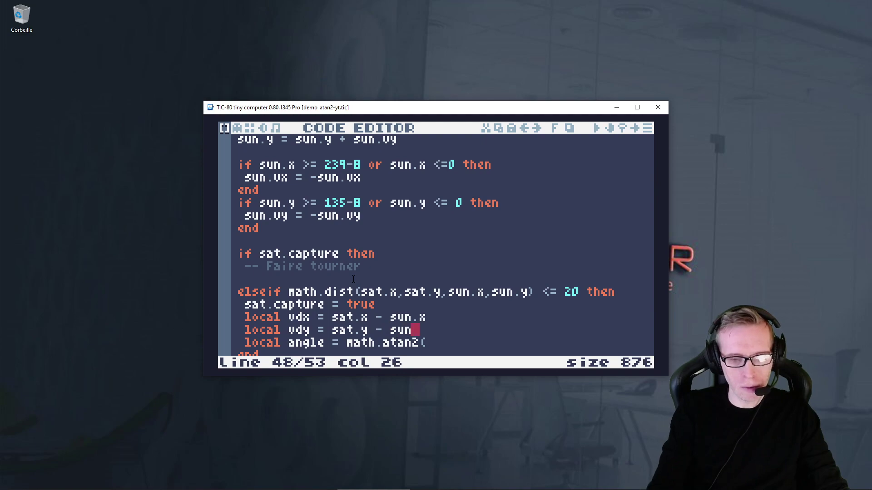
type(".y  local angle = math.atan2(")
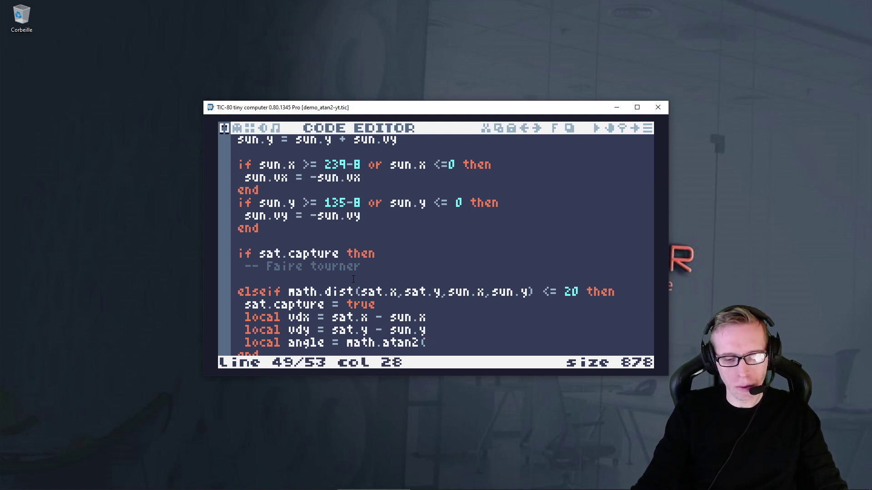
type("v")
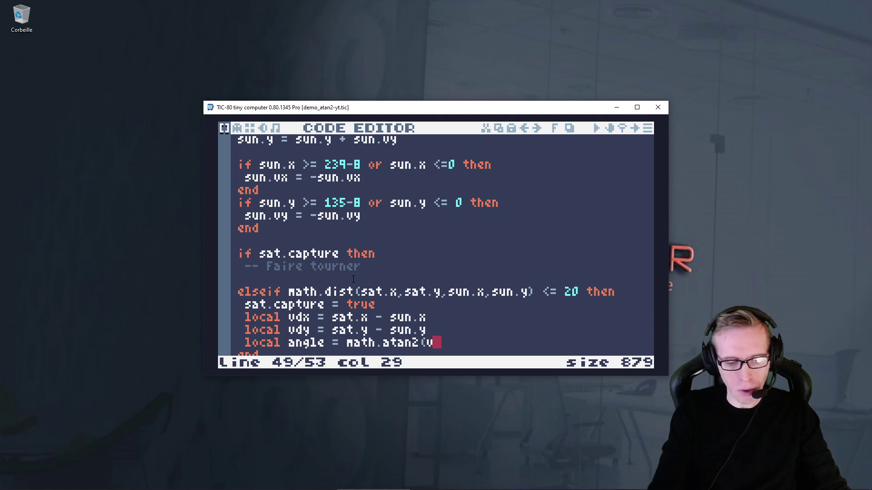
type("dy,")
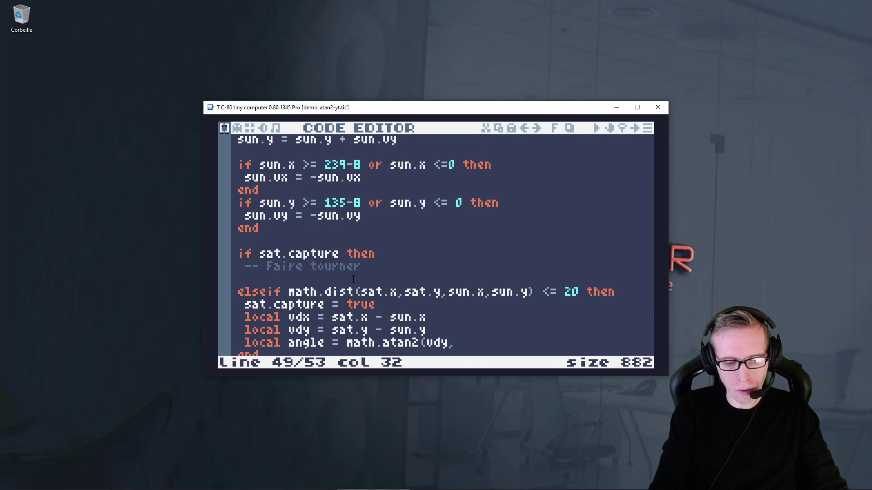
type("vdx)")
Begin a 'sat.angle = angle' assignment after the atan2 line.
key("Down")
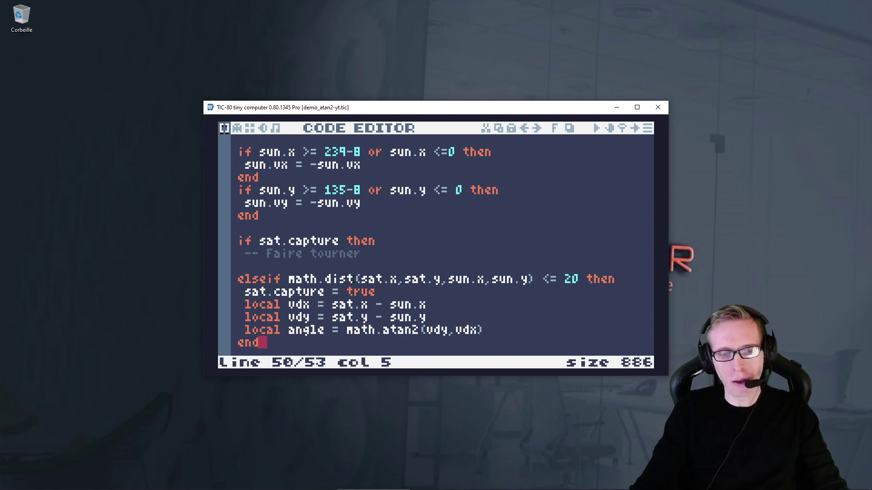
key("Up")
type("sa")
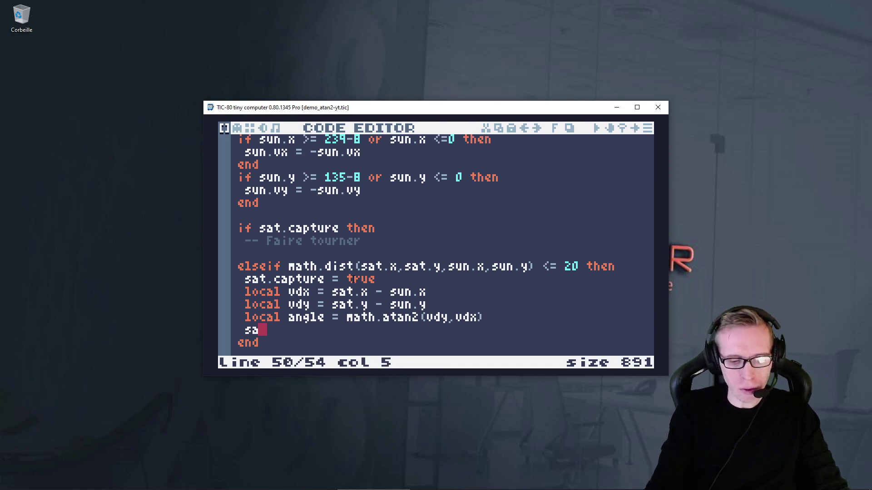
type("t.angle = ")
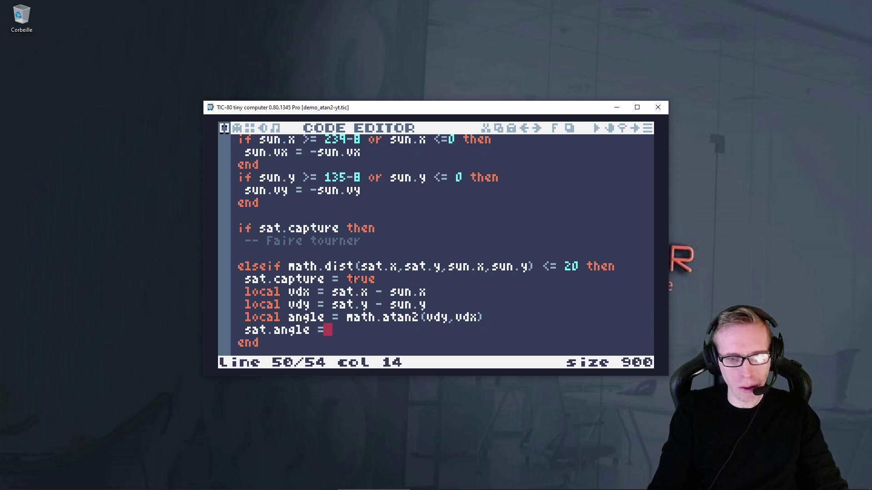
type("anf")
key("BackSpace")
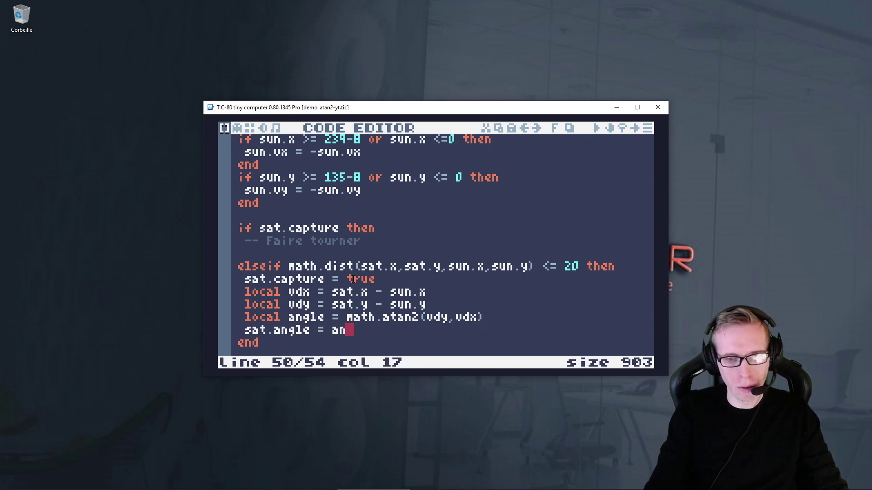
Finish 'sat.angle = angle' and declare 'sat.angle = 0' after 'sat.capture = false'.
type("gle")
scroll(280, 244, "up", 4)
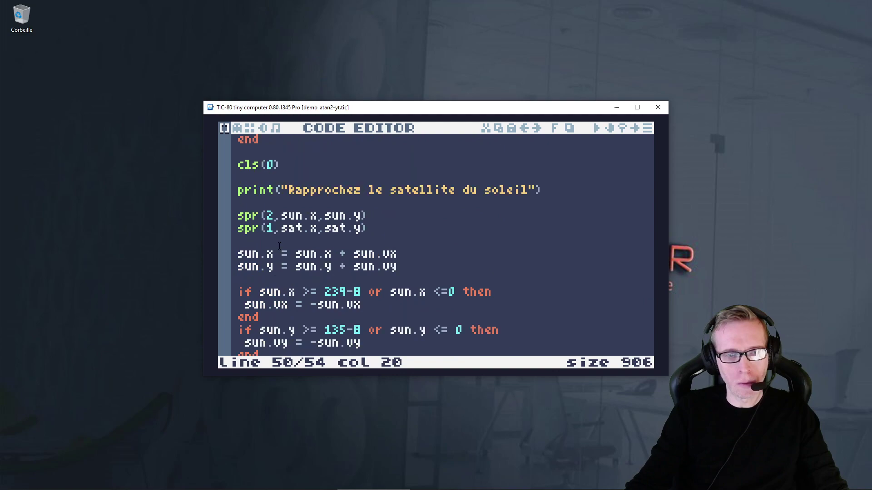
scroll(300, 234, "up", 3)
scroll(322, 223, "up", 3)
scroll(348, 208, "up", 1)
left_click(348, 208)
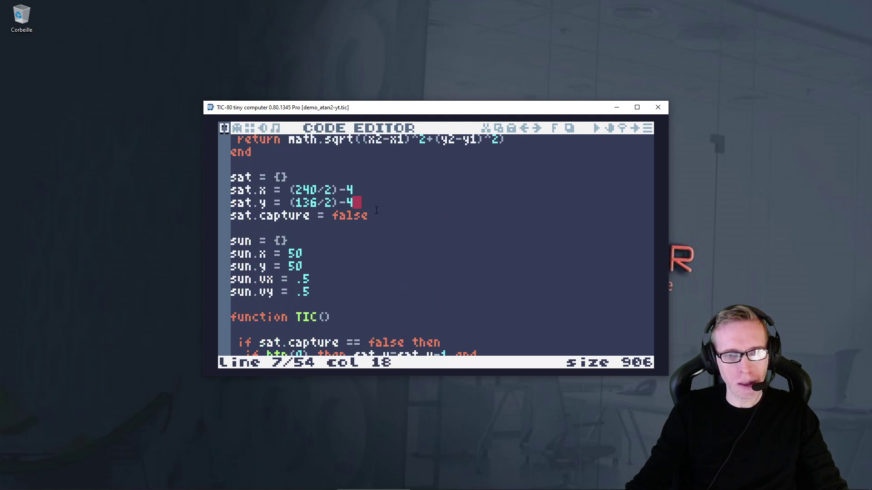
left_click(381, 219)
key("Return")
type("s")
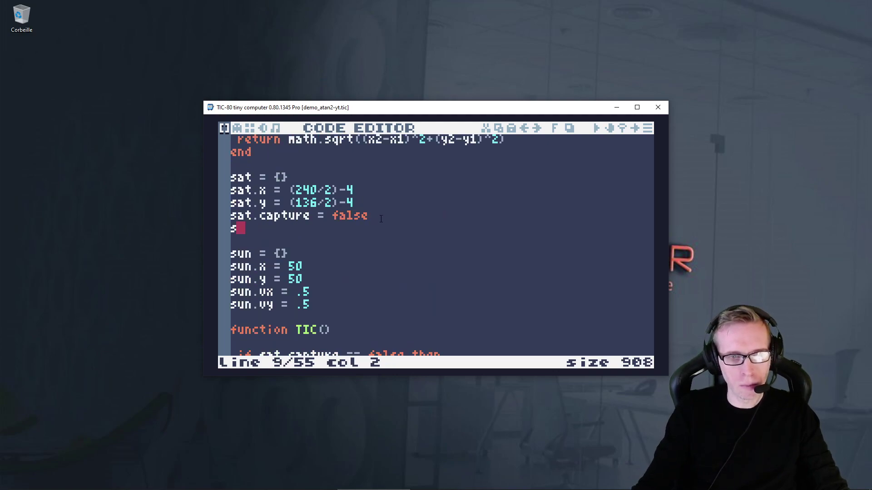
type("at.")
key("BackSpace")
type(".")
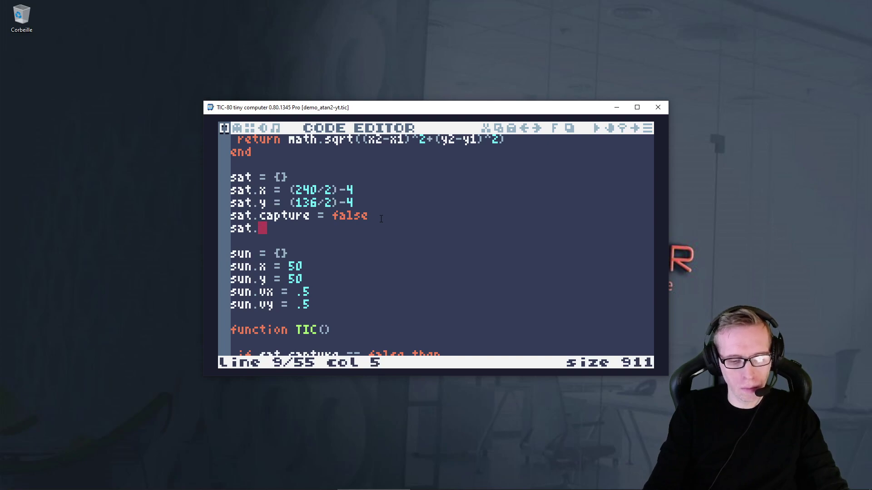
type("angle = 0")
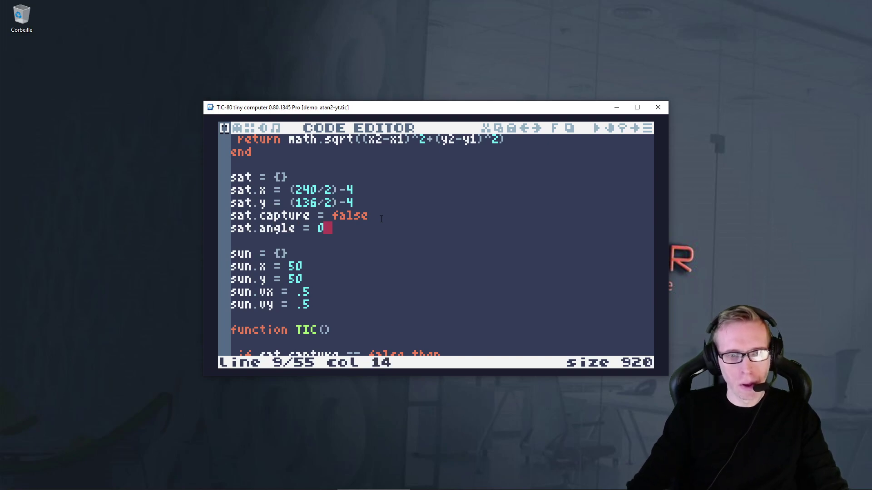
Return to the capture block's empty line under '-- Faire tourner'.
scroll(381, 219, "down", 4)
scroll(384, 244, "down", 3)
scroll(384, 243, "down", 5)
scroll(384, 244, "down", 2)
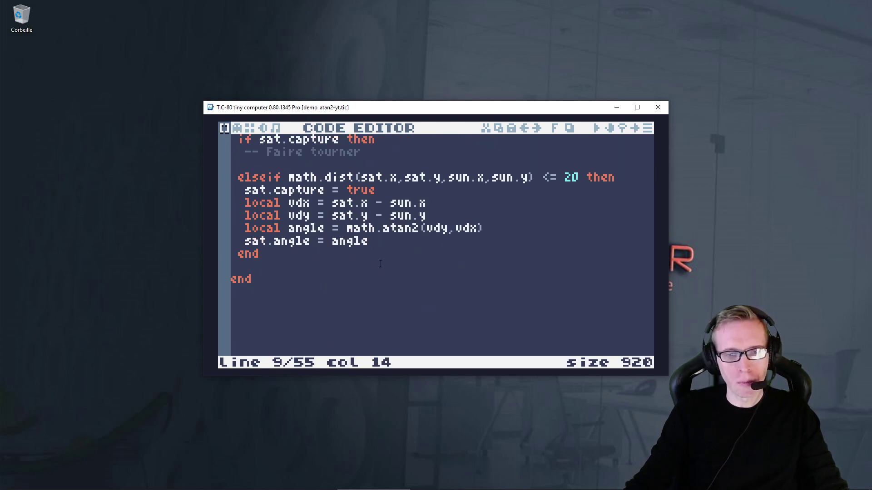
left_click(384, 244)
scroll(374, 196, "up", 1)
left_click(320, 203)
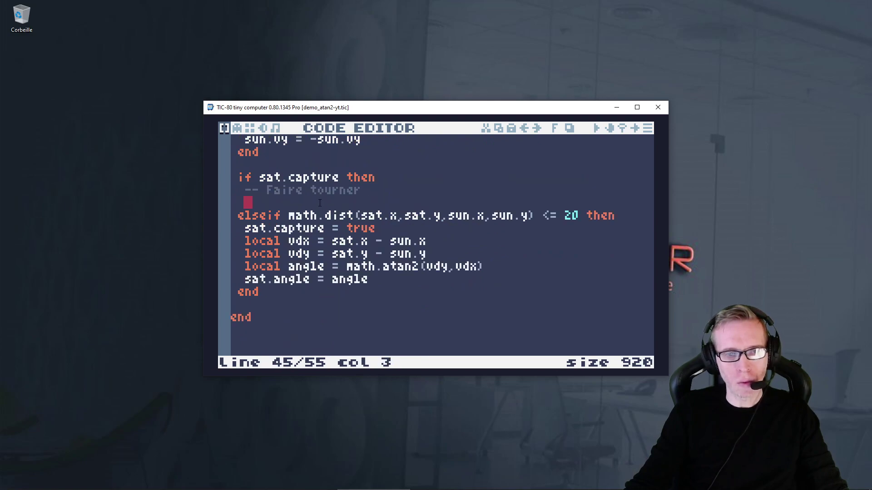
scroll(337, 208, "up", 3)
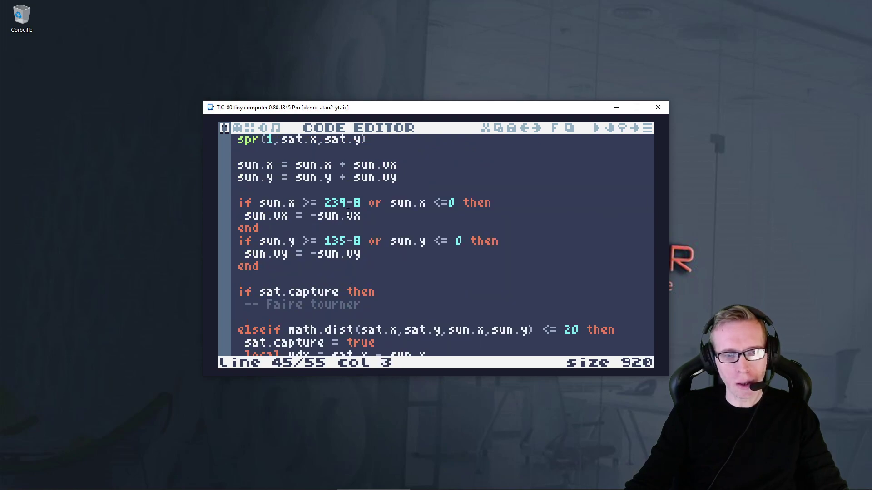
scroll(348, 213, "down", 1)
scroll(348, 212, "down", 1)
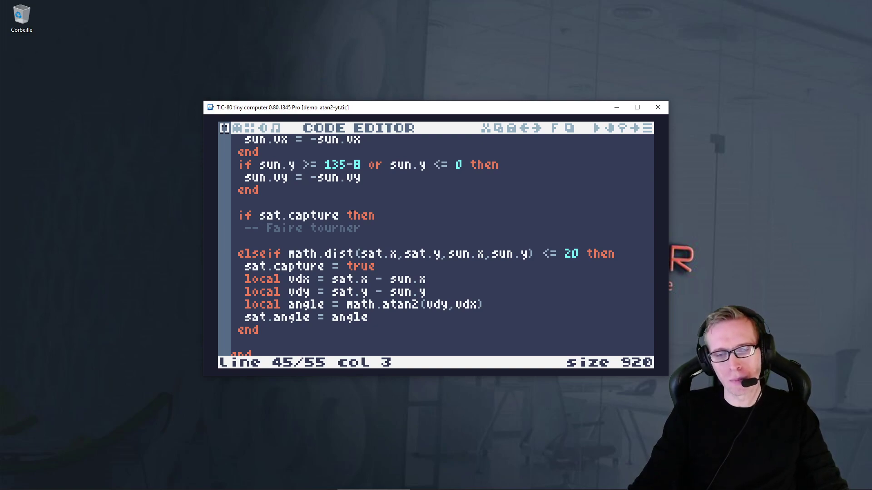
Write the orbit lines, sat.x using math.cos and 'sat.y = sun.y + (20 * math.sin(sat.angle))', then run.
type("sat.x")
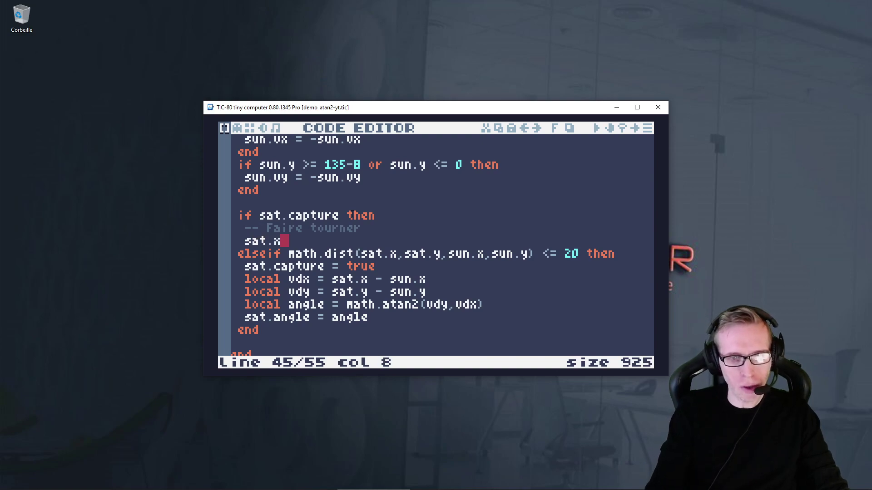
type(" = s")
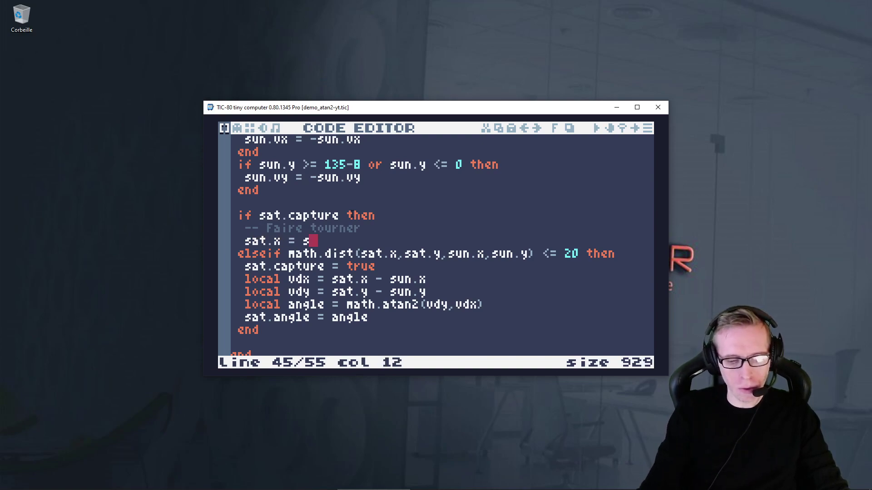
type("un.x + (")
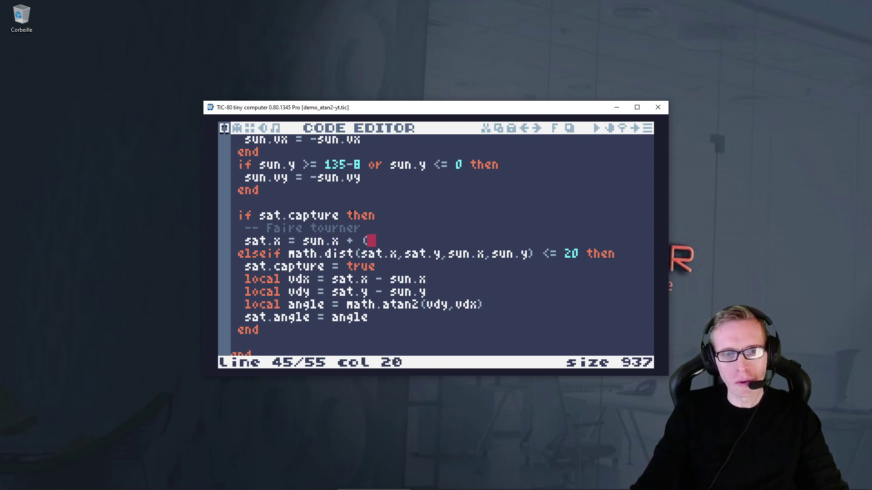
type("* ")
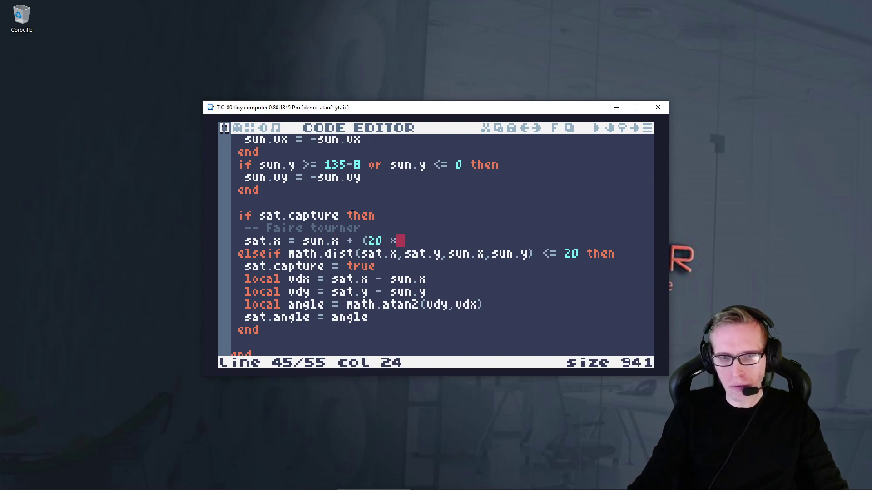
type("math.")
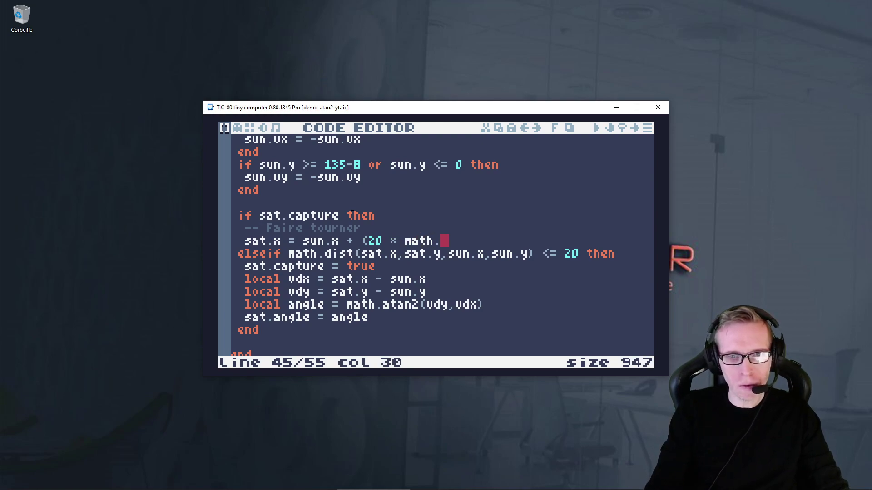
type("cos(")
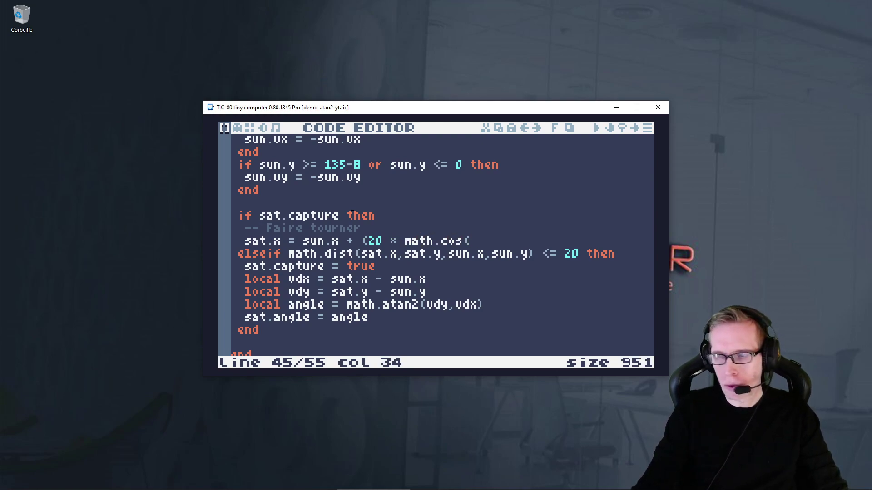
type("sat.angle")
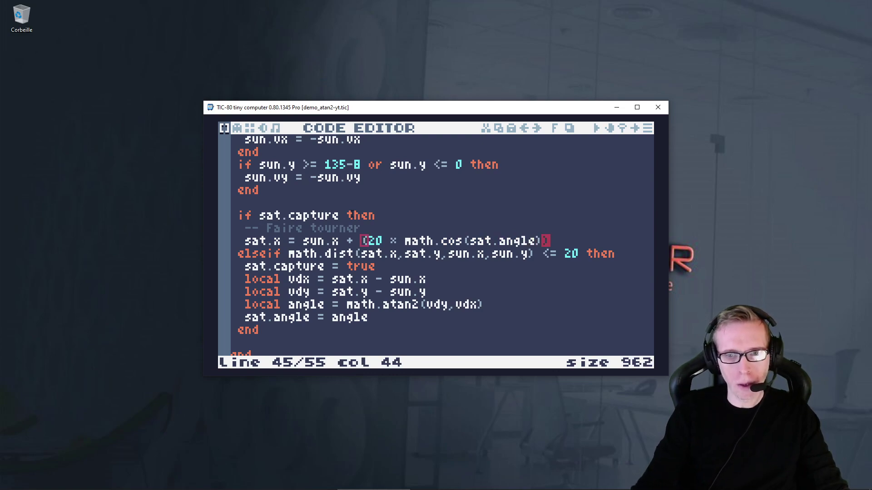
key("Return")
type("sat")
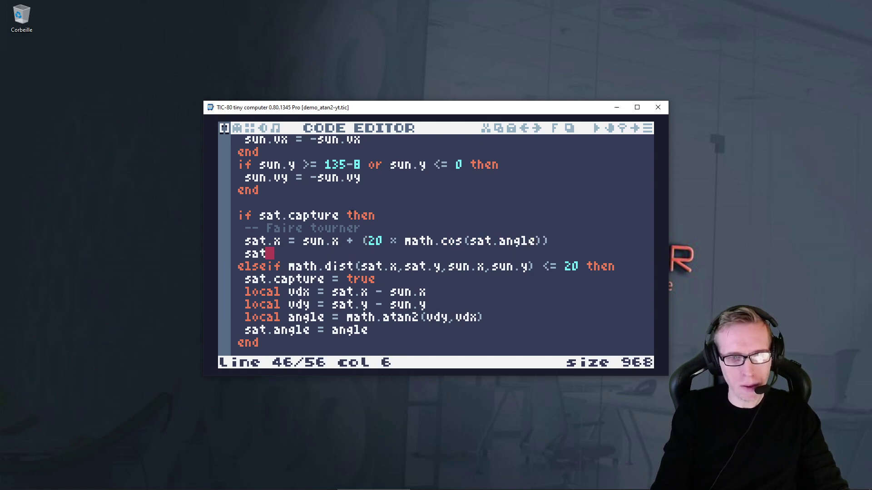
type(".y = sun")
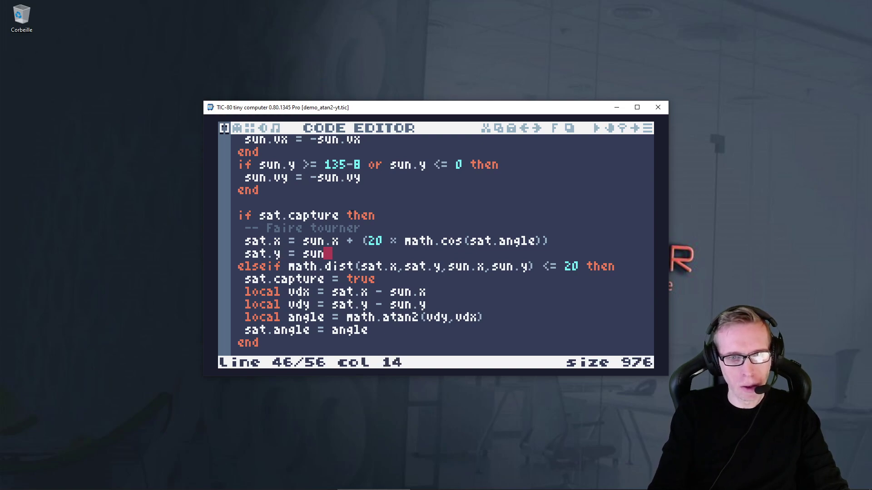
type(".y ")
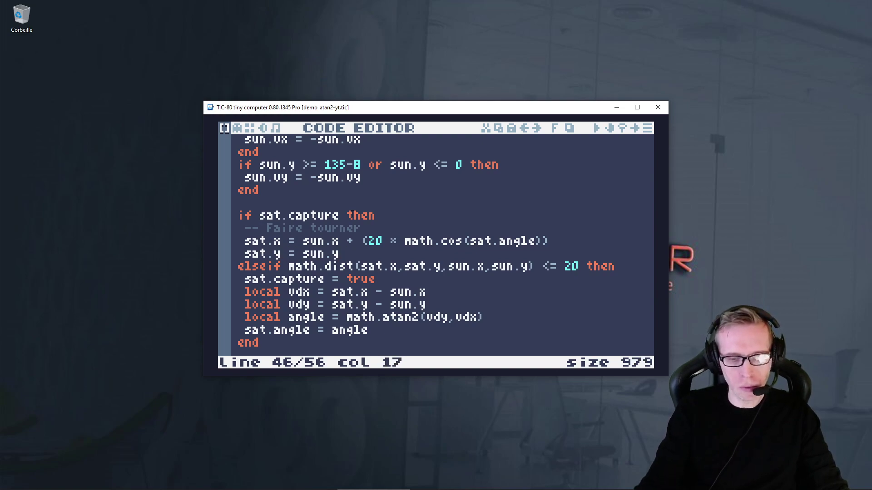
type("+ (")
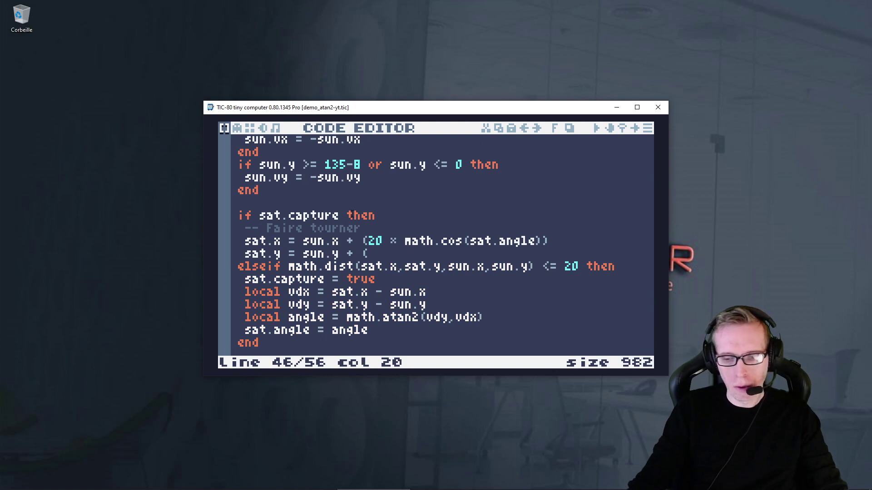
type("20 *")
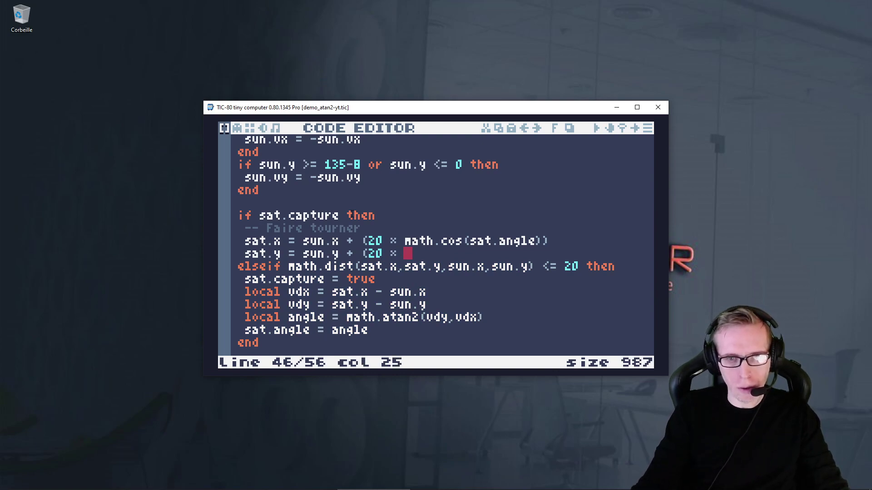
type("math.")
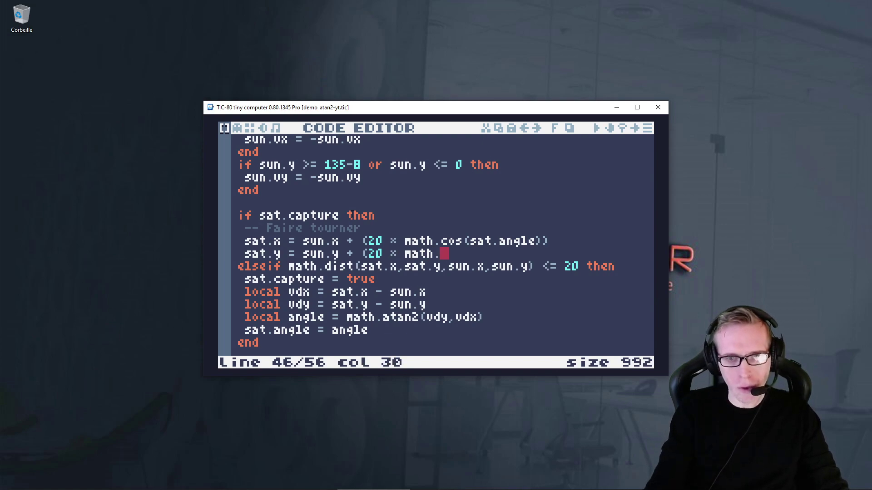
type("sin(sat")
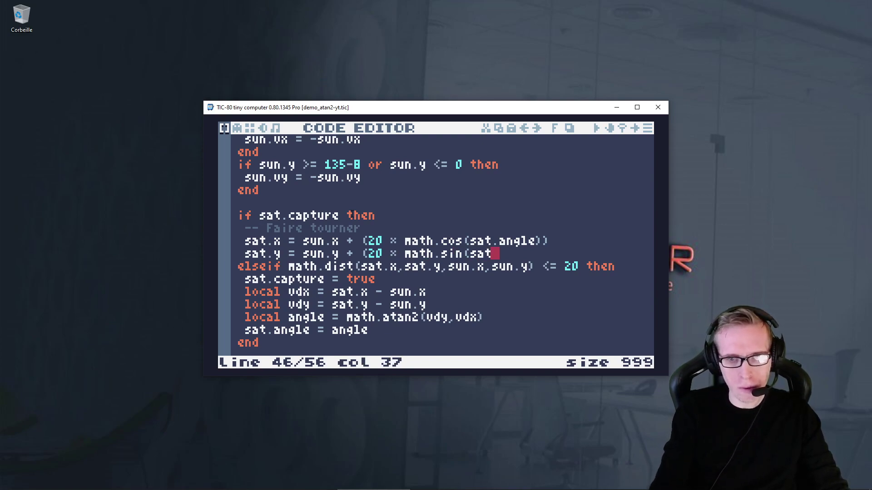
type(".")
key("BackSpace")
type(".?")
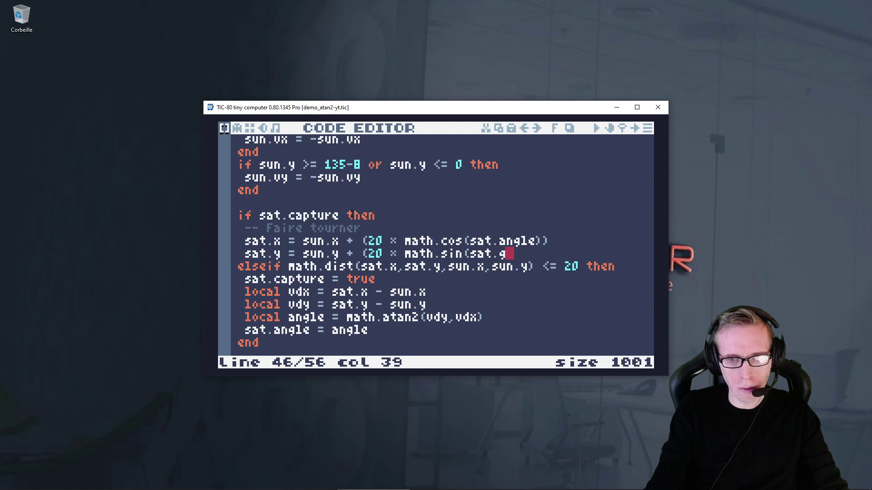
type("e))")
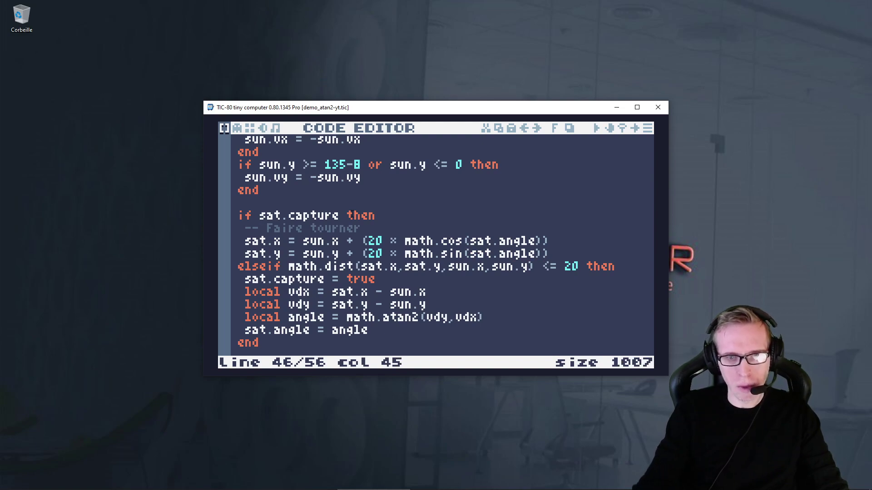
key("ctrl+r")
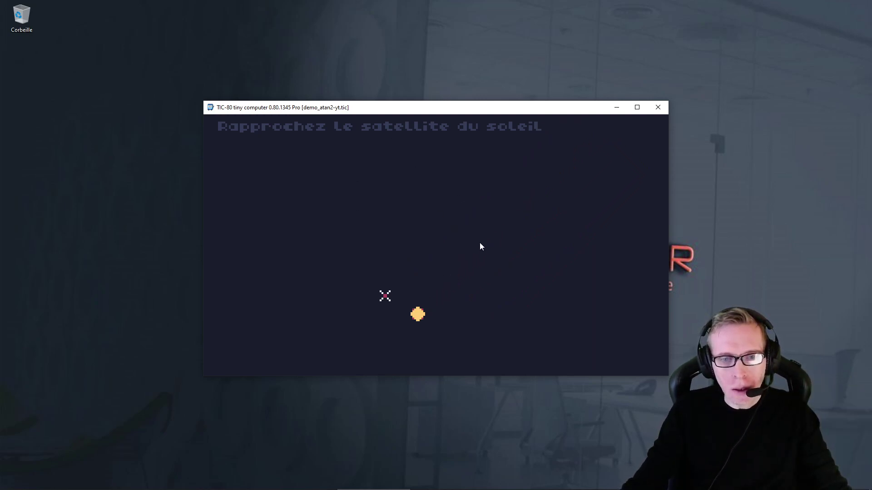
Leave the running cart and add a blank line after the capture if-block's closing 'end'.
key("Escape")
scroll(463, 251, "down", 2)
scroll(431, 264, "up", 2)
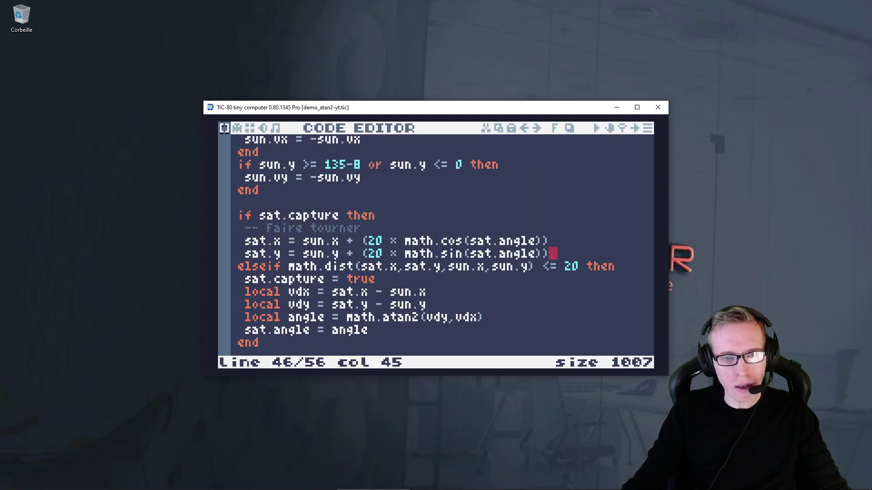
scroll(409, 273, "down", 1)
scroll(389, 277, "up", 1)
scroll(381, 272, "up", 1)
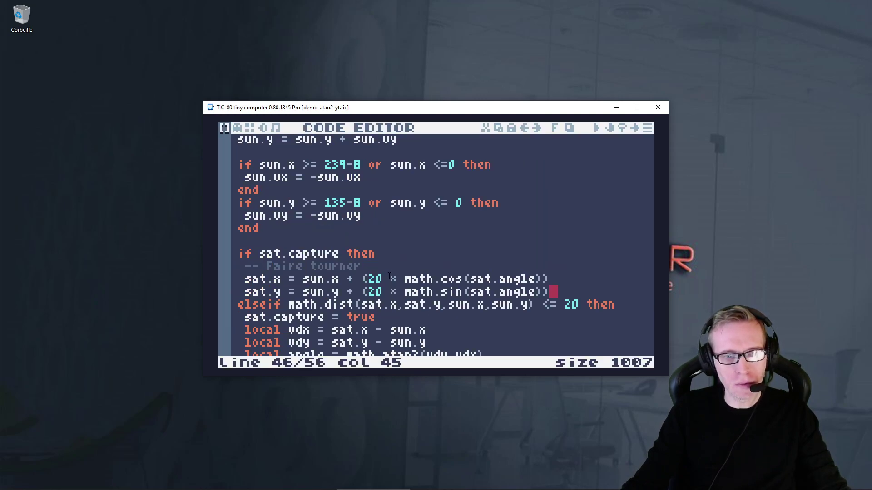
scroll(357, 269, "down", 2)
left_click(301, 308)
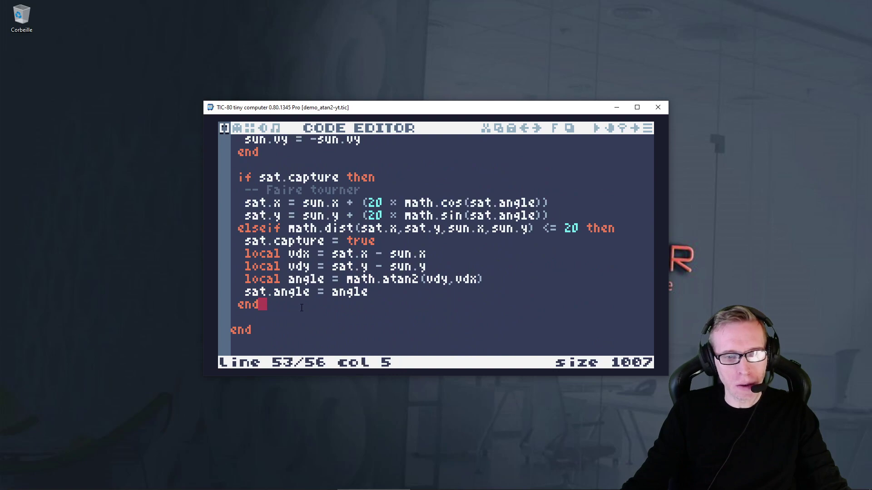
key("Return")
key("Return")
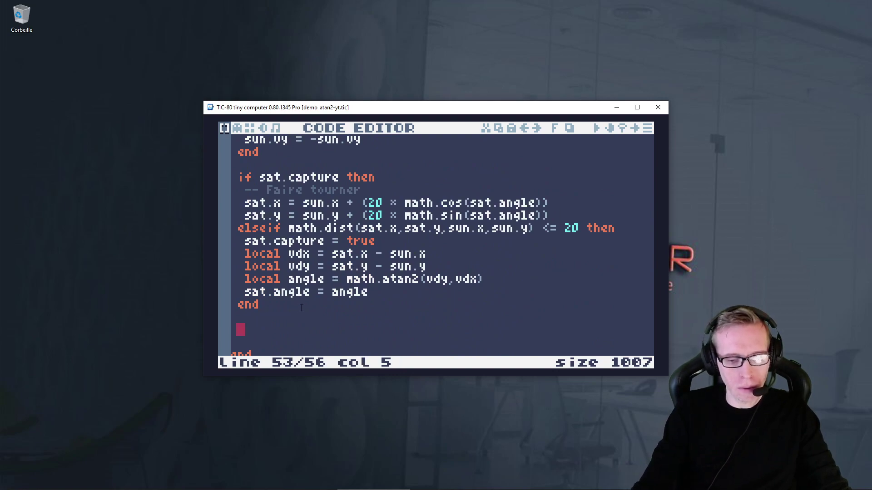
Add line(sat.x + 4, sat.y + 4, sun.x + 4, sun.y + 4), fixing the sun typo, and run the cart.
type("line(")
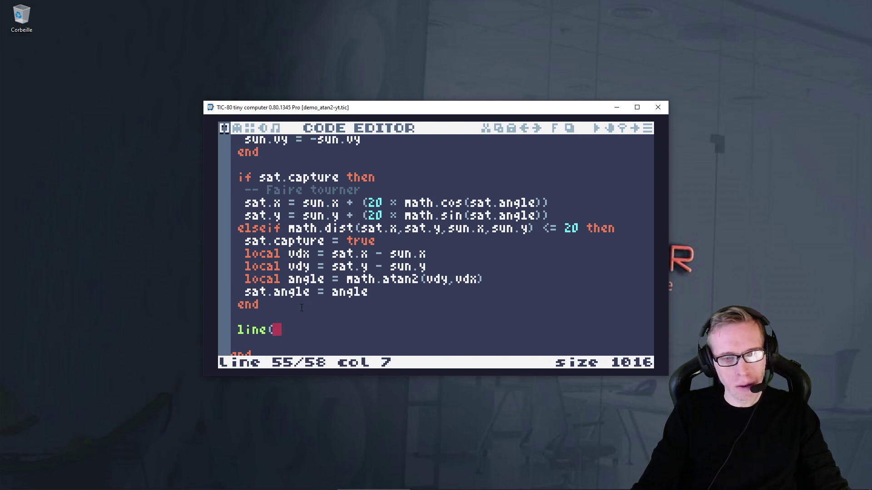
type("sat.x")
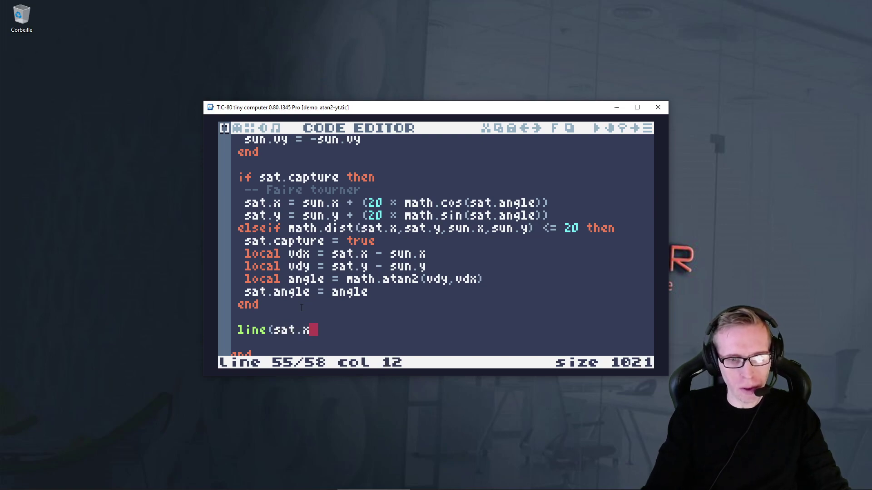
type(" + 4, s")
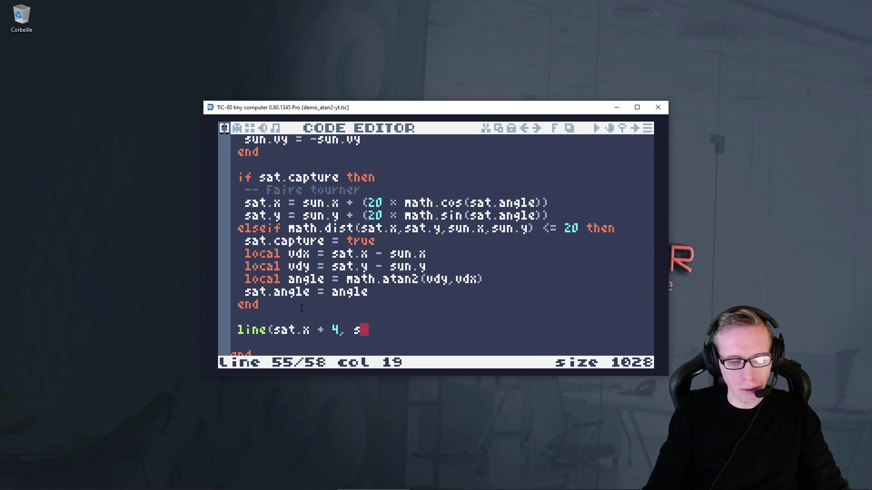
type("at.")
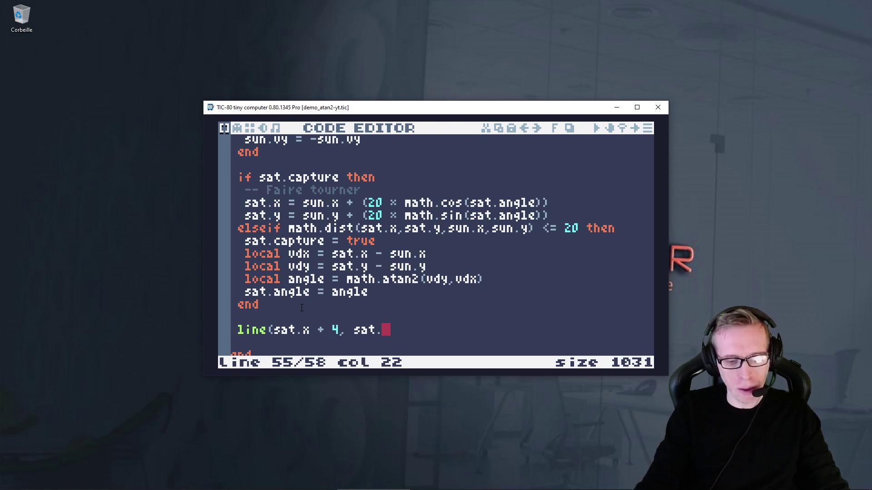
type("y + 4,")
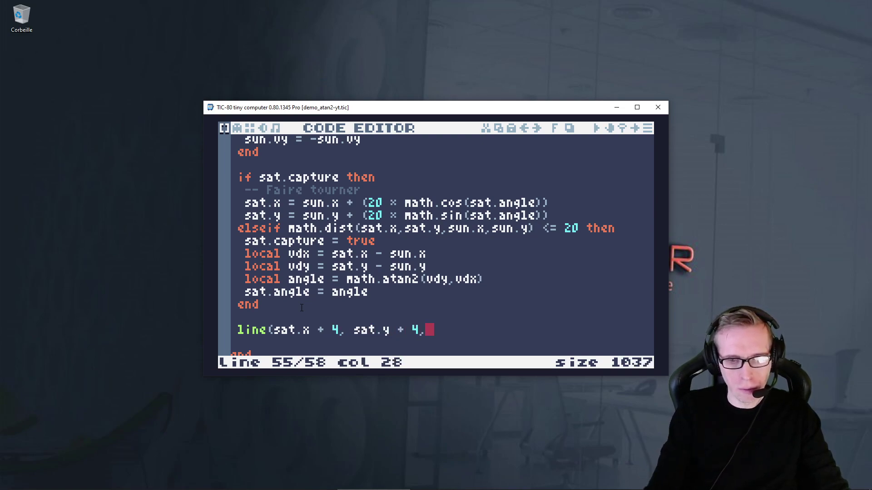
type(" sin")
key("BackSpace")
key("BackSpace")
type("un.x + ")
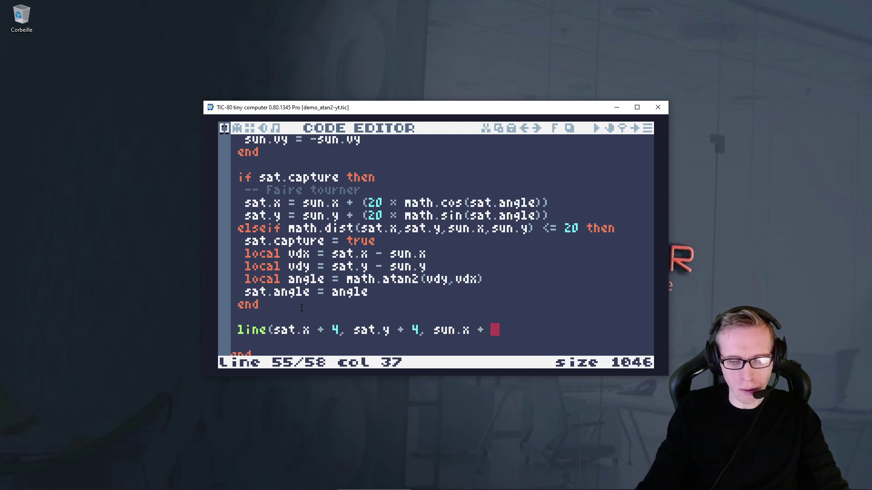
type("4, sun")
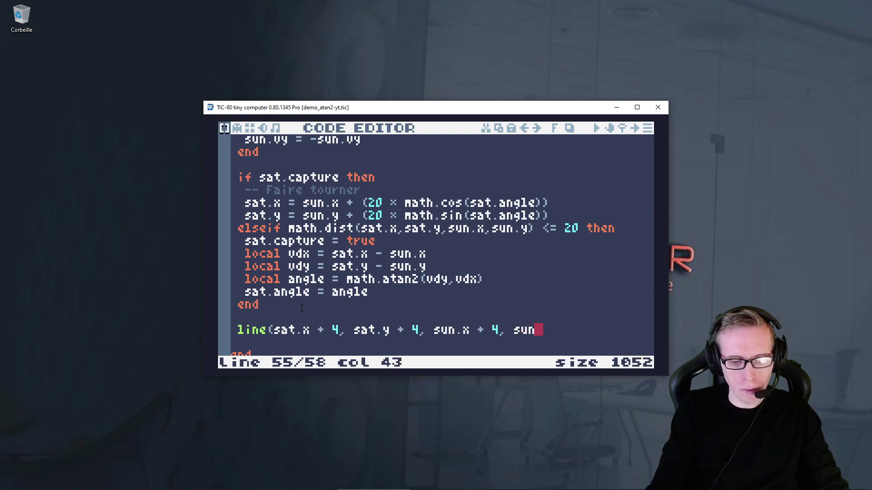
type(".y + 4")
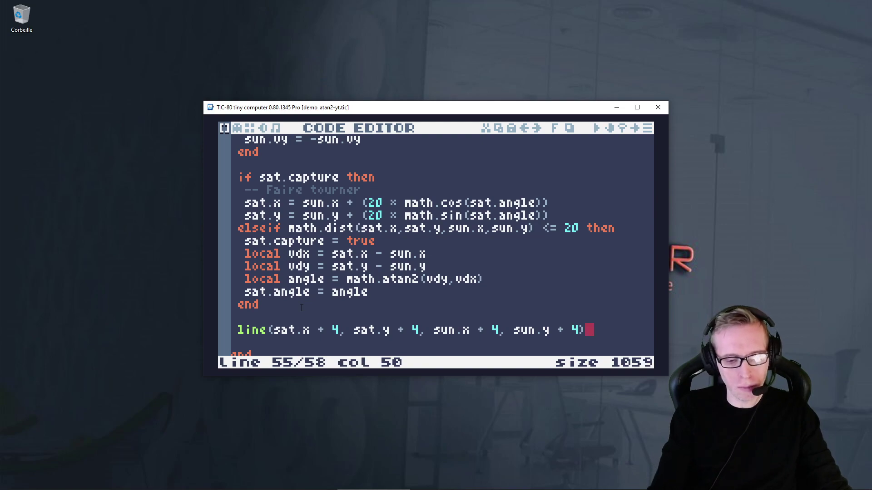
key("ctrl+r")
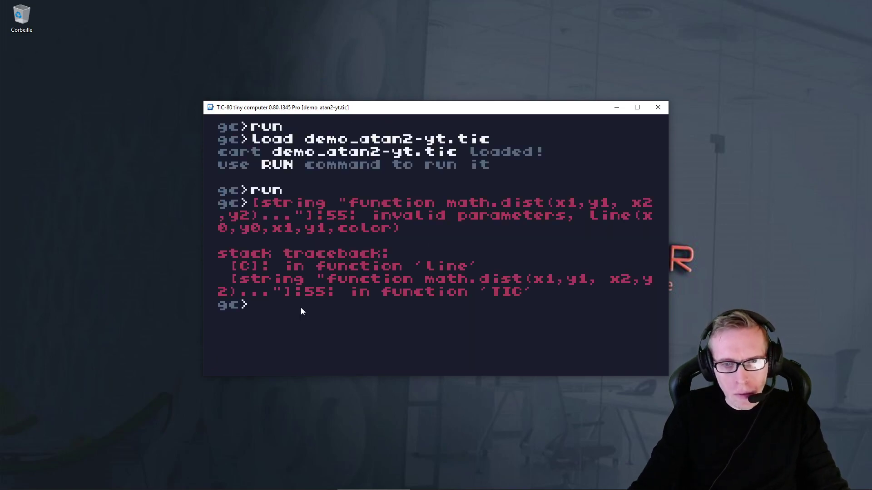
Pass colour 11 as the last argument of the line() call, rerun the cart, and return to the editor.
key("Escape")
key("Left")
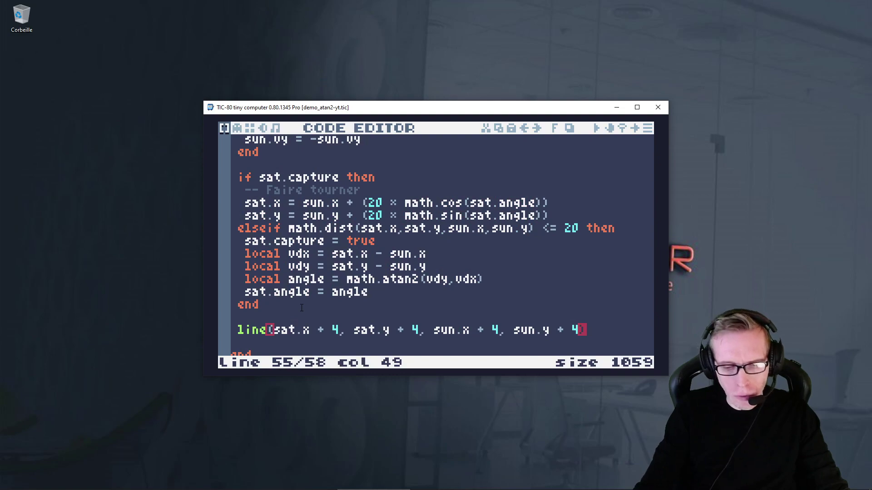
type(", 11")
key("ctrl+r")
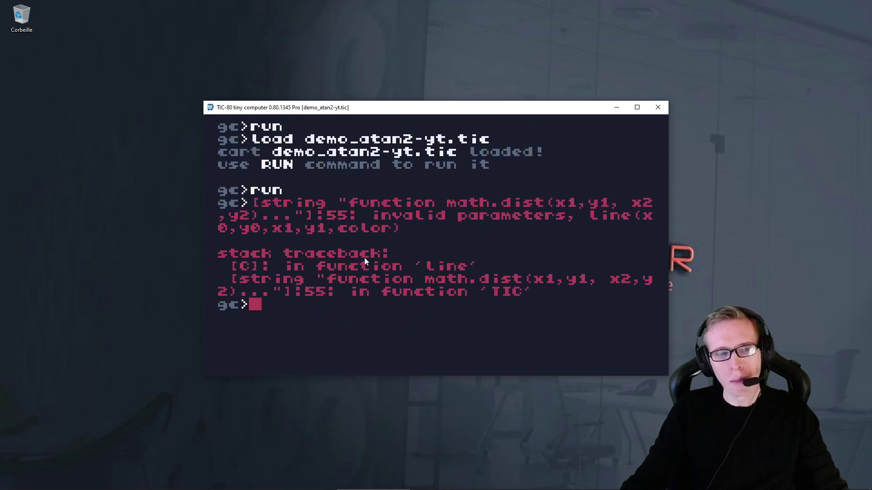
key("Escape")
Add a 'sat.angle = sat.angle +' increment line below the satellite's y-position and test-run it.
left_click(386, 215)
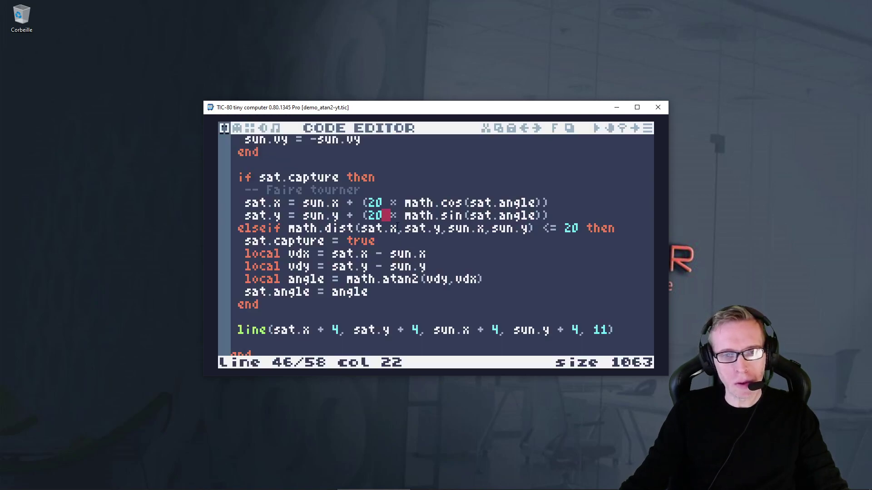
key("End")
key("Return")
type("s")
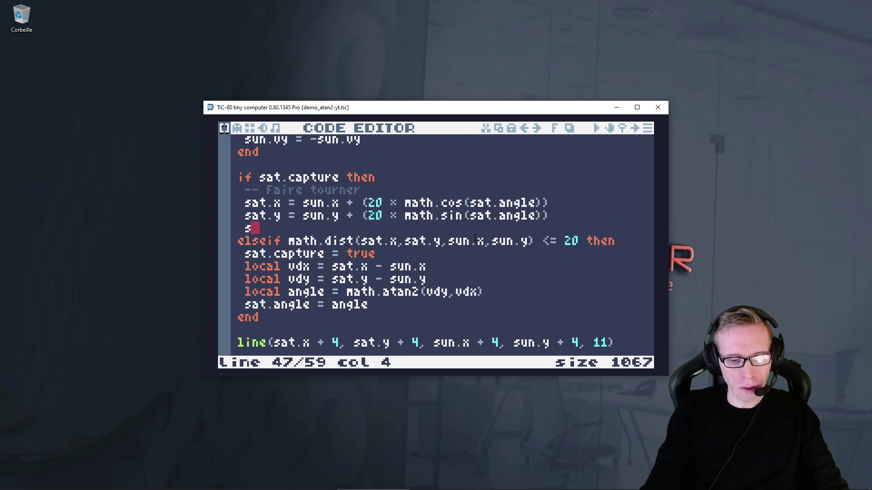
type("at.angle")
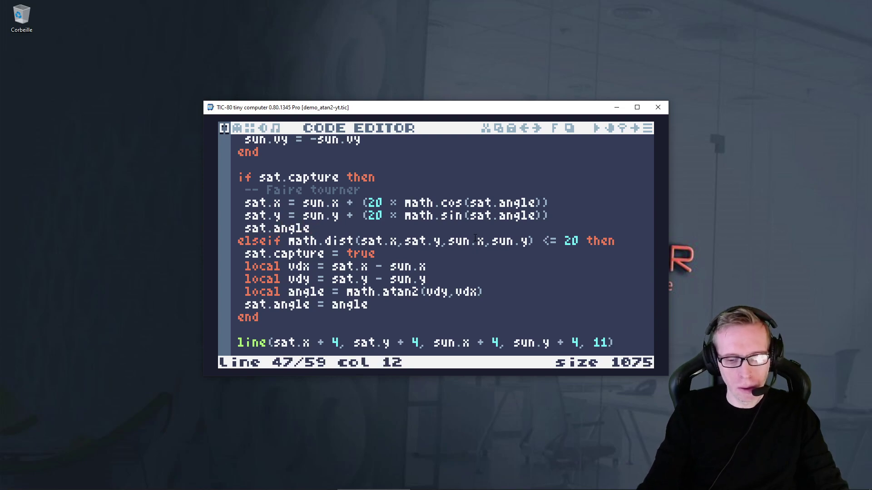
type(" = sat.a")
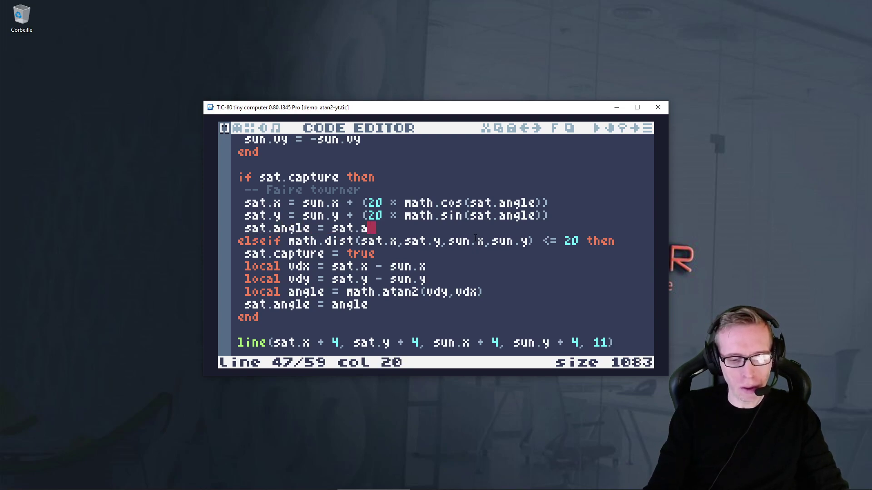
type("ngle + ")
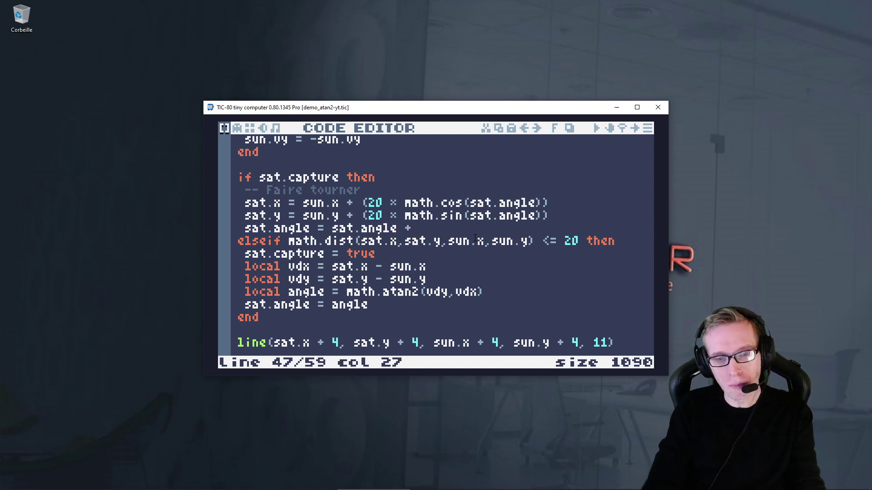
type("0.2")
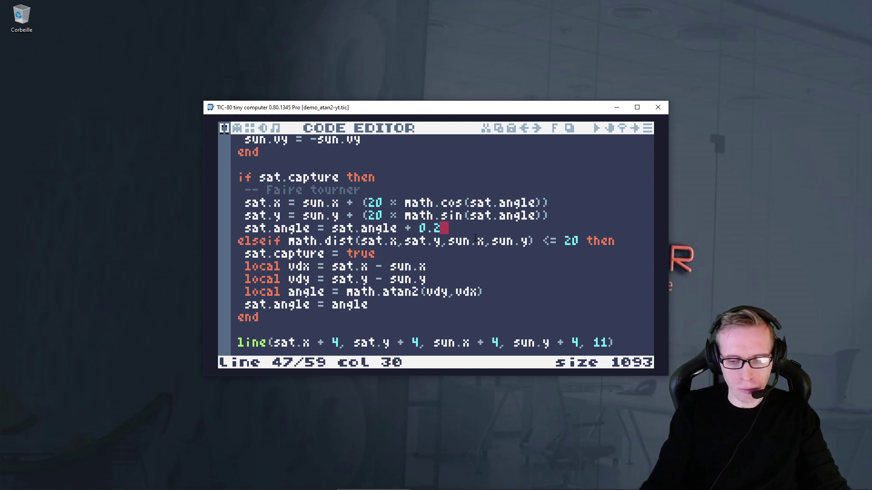
key("BackSpace")
type("5")
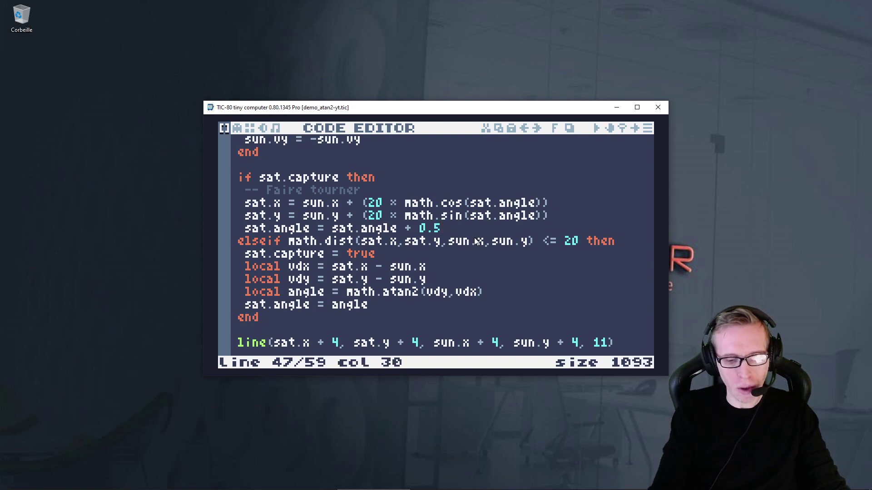
key("ctrl+r")
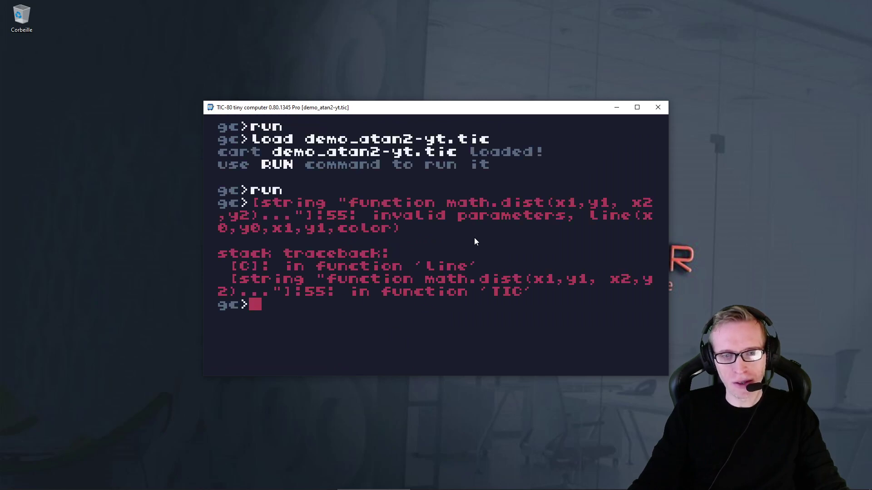
Correct the angle step to 0.05 and run the cart with the slower orbit.
key("Escape")
key("Left")
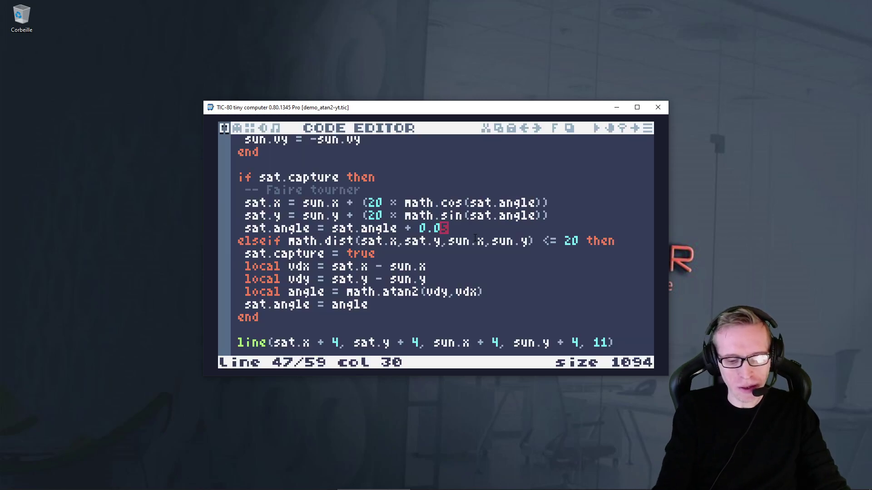
key("ctrl+r")
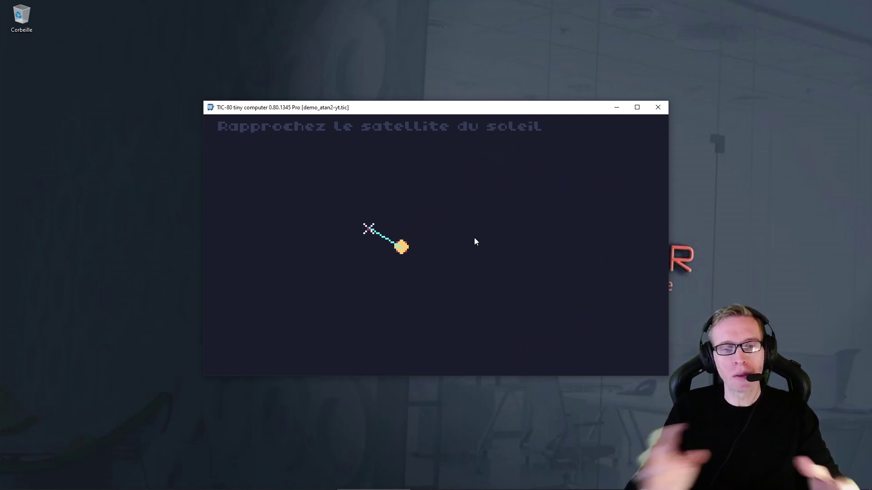
Clear the console with cls and relaunch the cart with run.
mouse_move(319, 475)
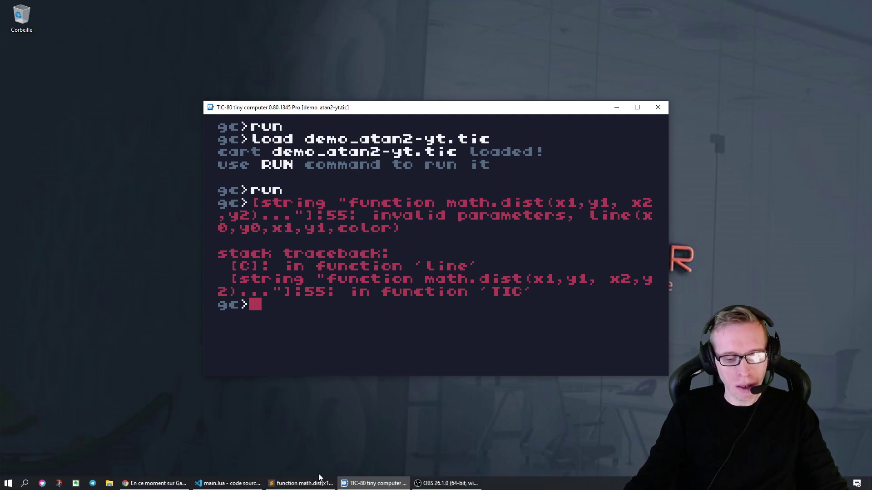
type("cls")
key("Return")
type("un")
key("Return")
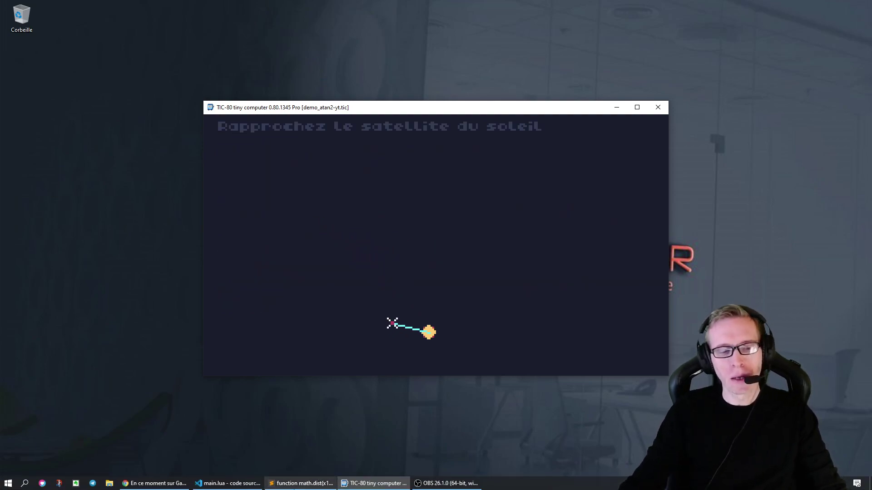
In Chrome's Parcours mathématiques tab, go to the Gamecodeur LES COURS page.
left_click(154, 483)
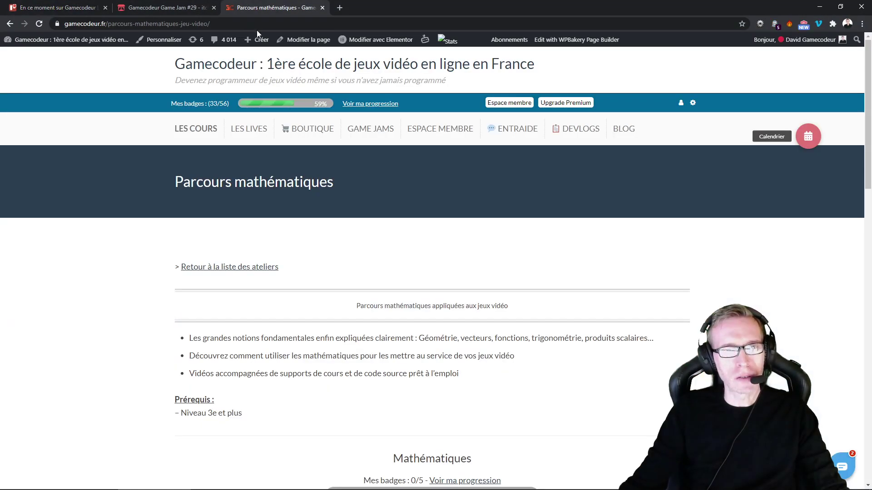
left_click(245, 7)
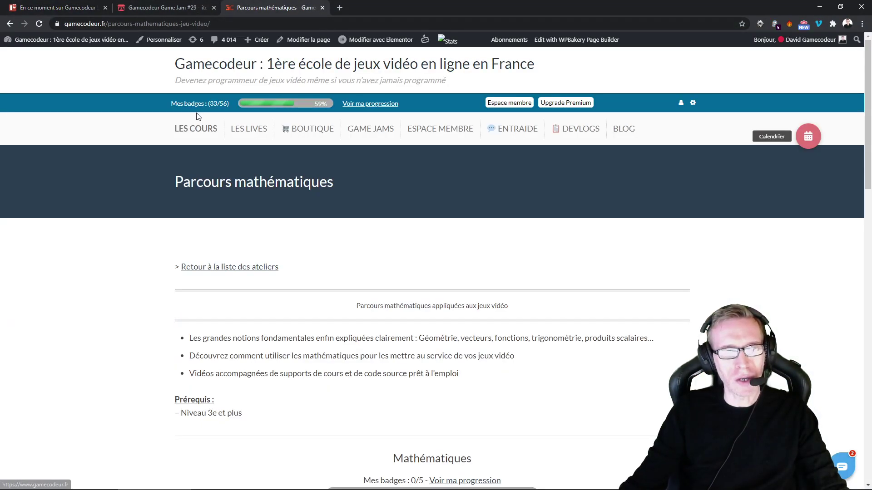
left_click(194, 128)
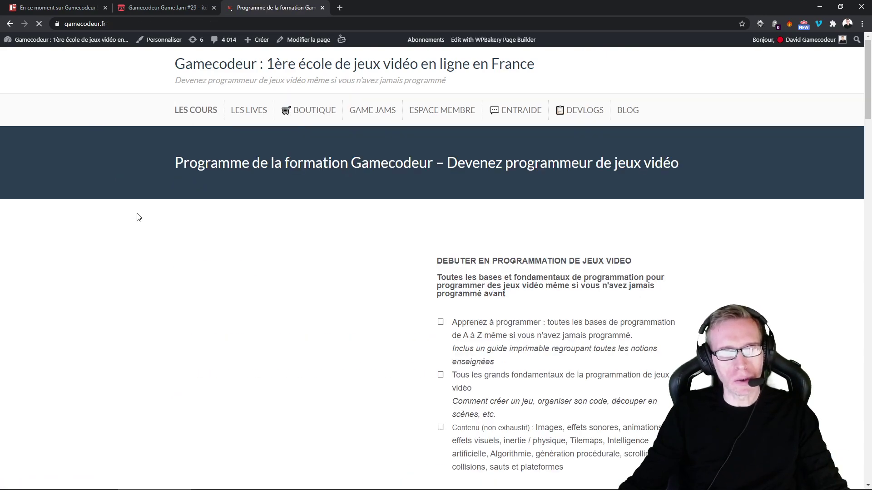
Scroll through the full course programme down to the maths course.
scroll(392, 339, "down", 1)
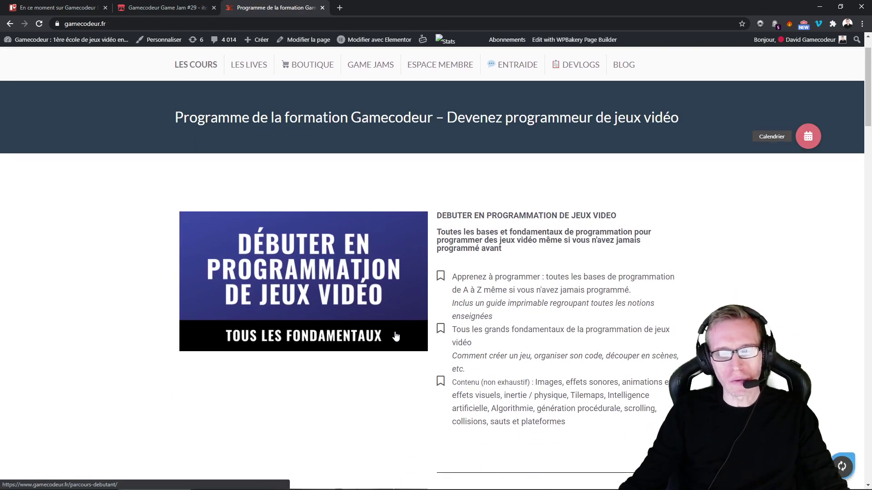
scroll(393, 339, "down", 2)
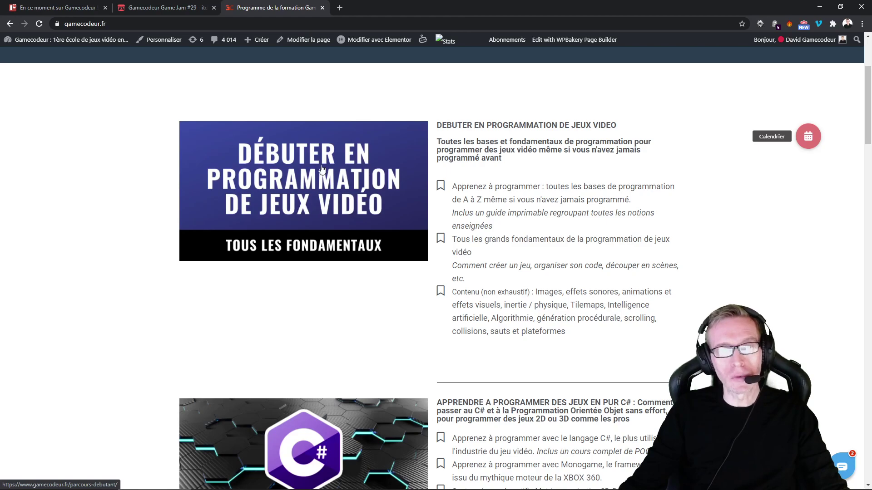
scroll(117, 223, "down", 4)
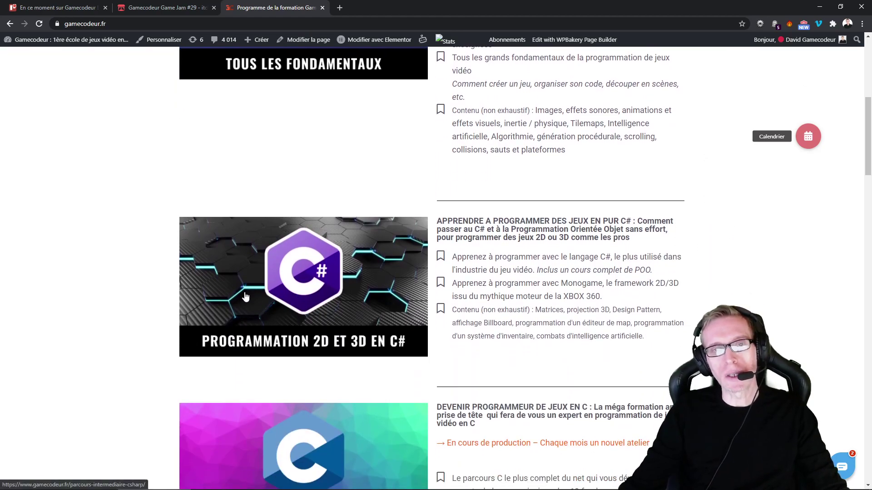
scroll(191, 337, "down", 3)
scroll(350, 262, "down", 3)
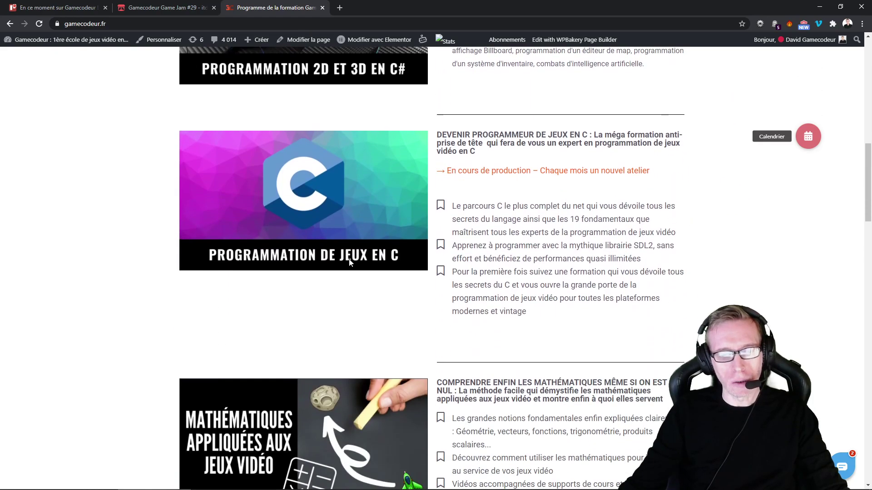
scroll(184, 281, "down", 3)
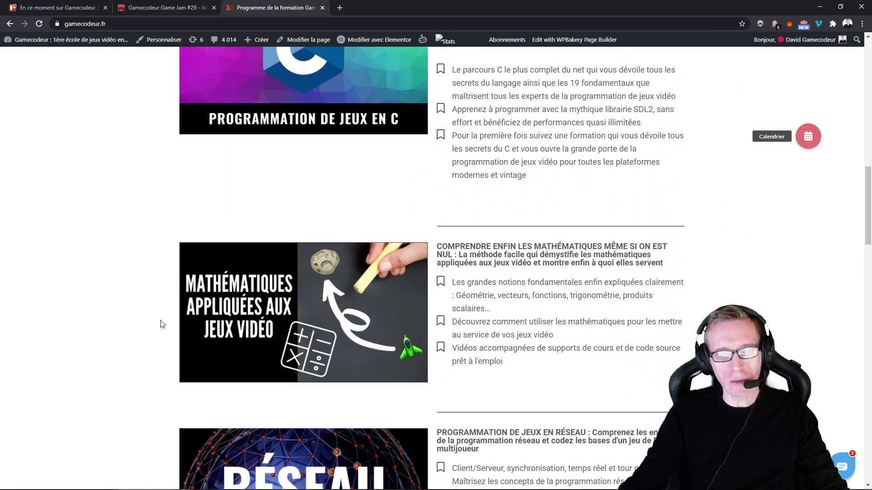
scroll(160, 324, "down", 1)
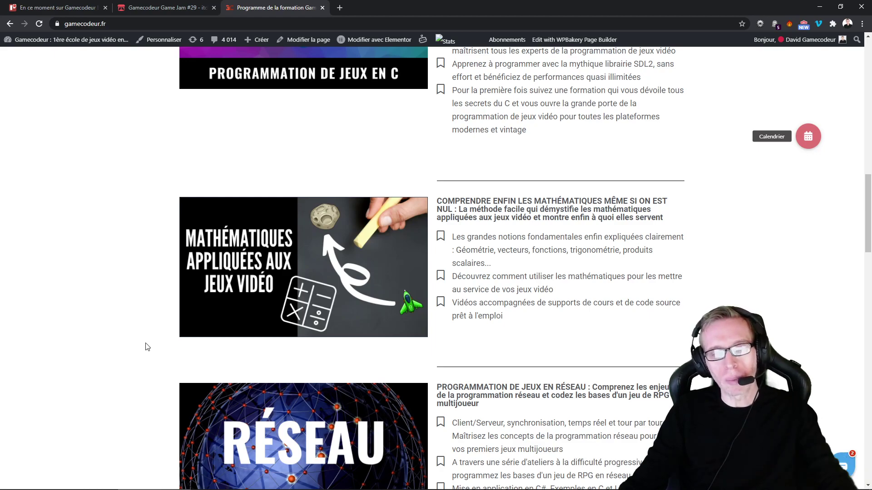
scroll(319, 345, "up", 2)
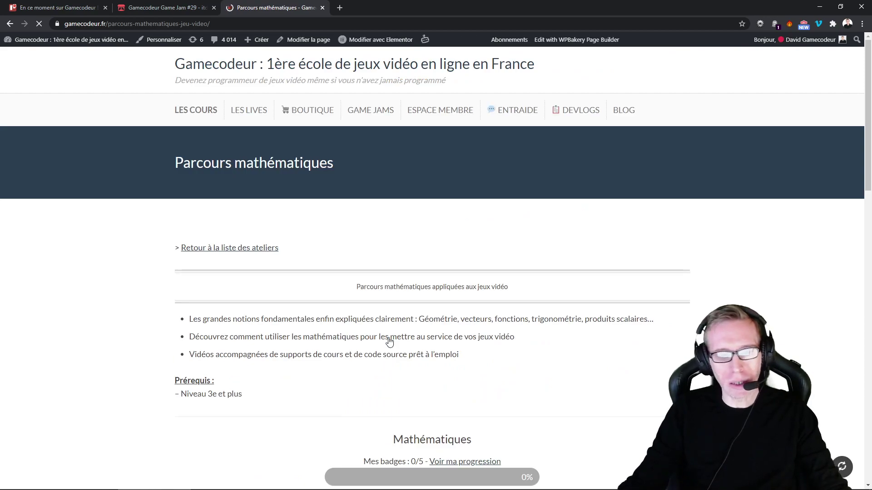
scroll(262, 298, "down", 6)
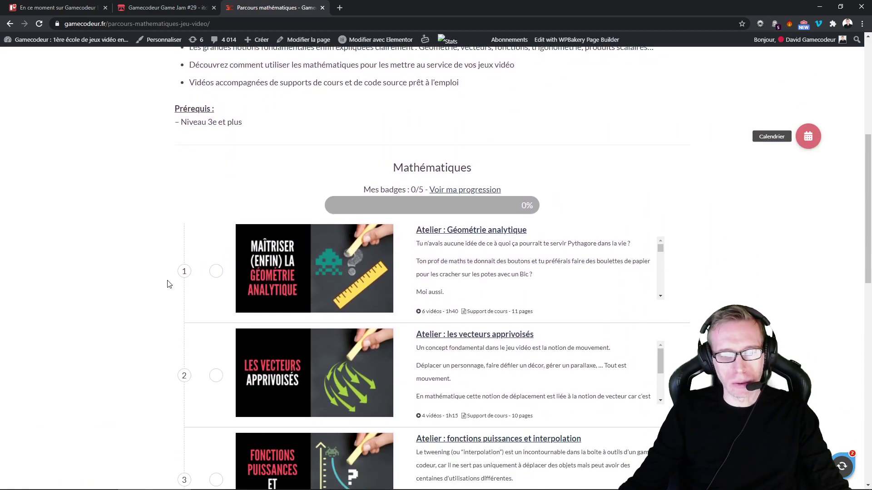
scroll(617, 305, "down", 2)
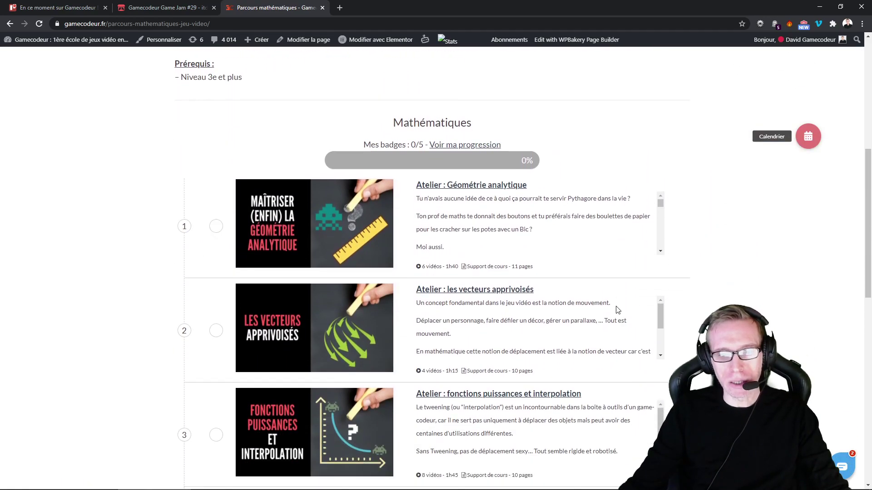
scroll(598, 232, "down", 1)
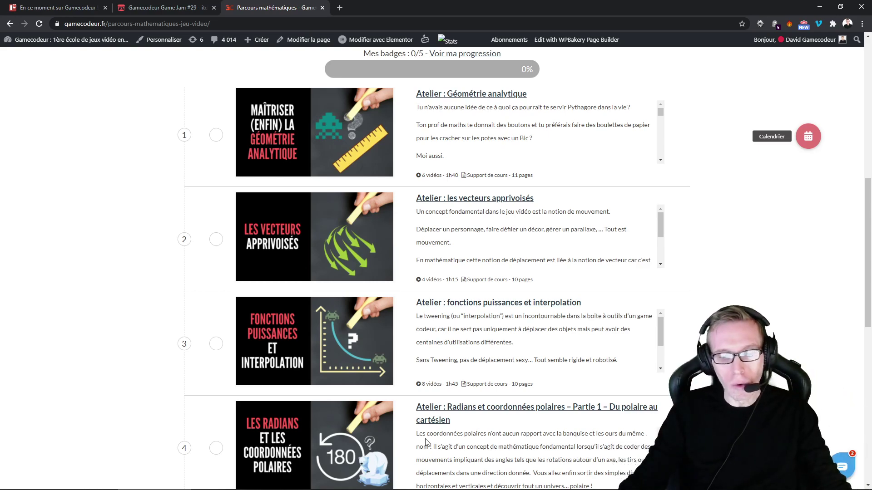
mouse_move(424, 489)
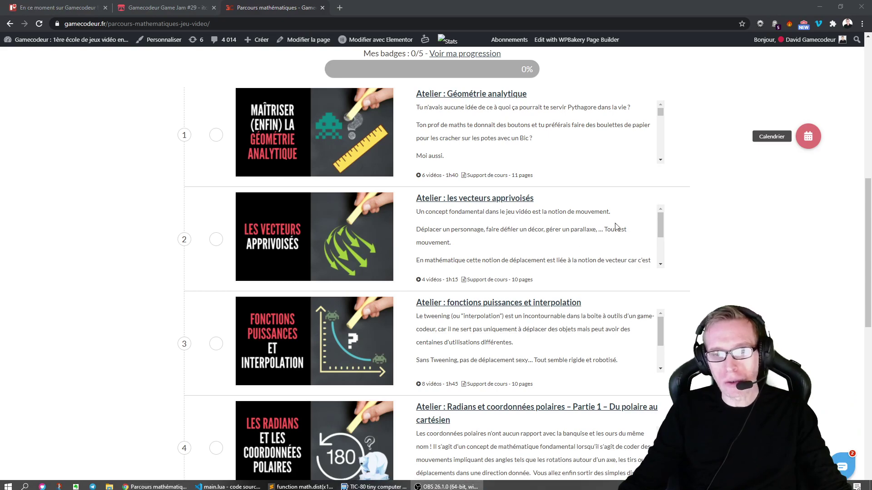
left_click(704, 233)
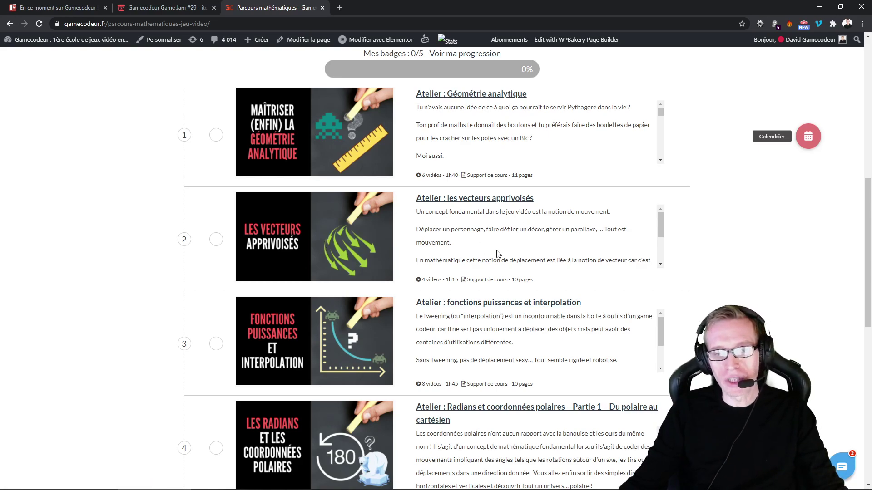
scroll(492, 235, "down", 1)
scroll(493, 236, "up", 1)
scroll(688, 252, "down", 1)
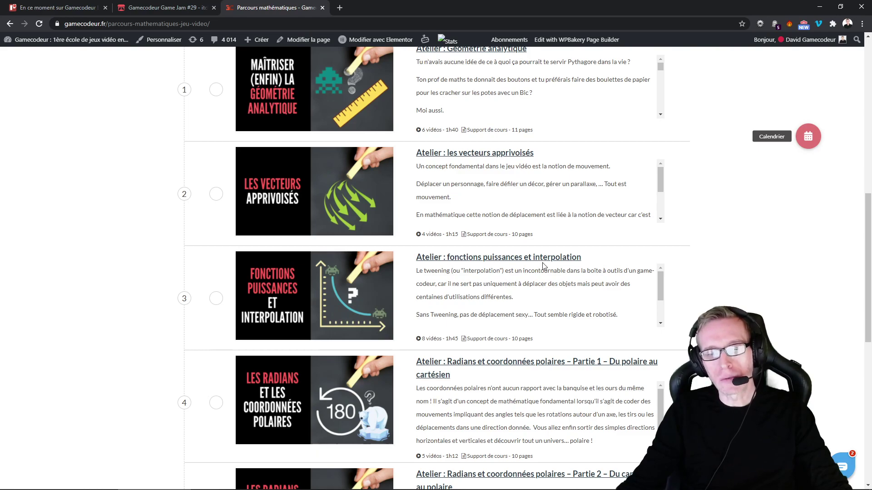
scroll(601, 314, "down", 2)
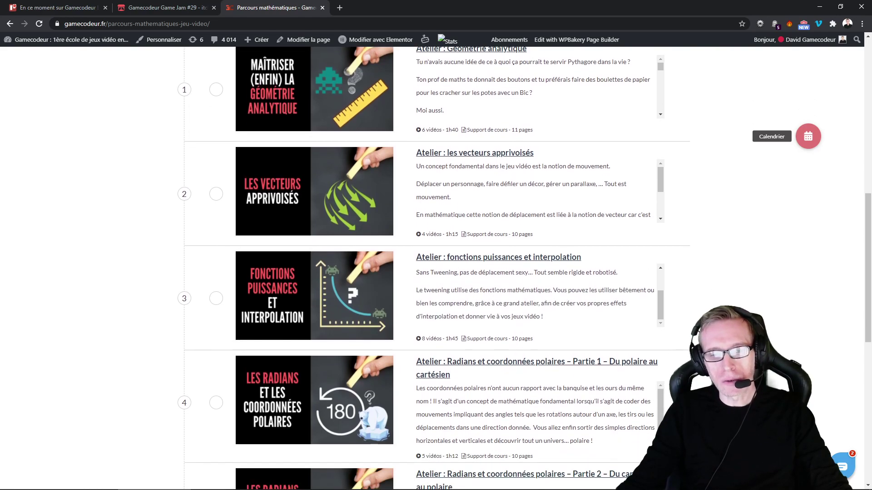
scroll(590, 320, "down", 2)
scroll(524, 265, "down", 2)
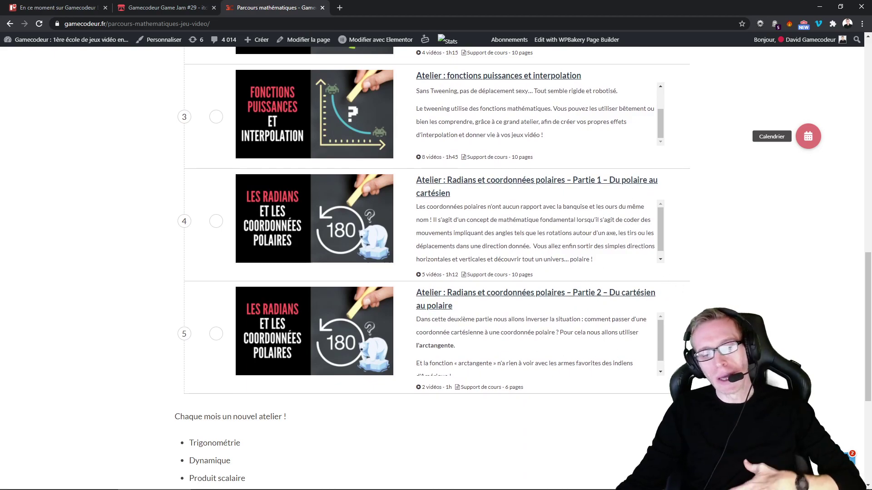
scroll(476, 365, "down", 1)
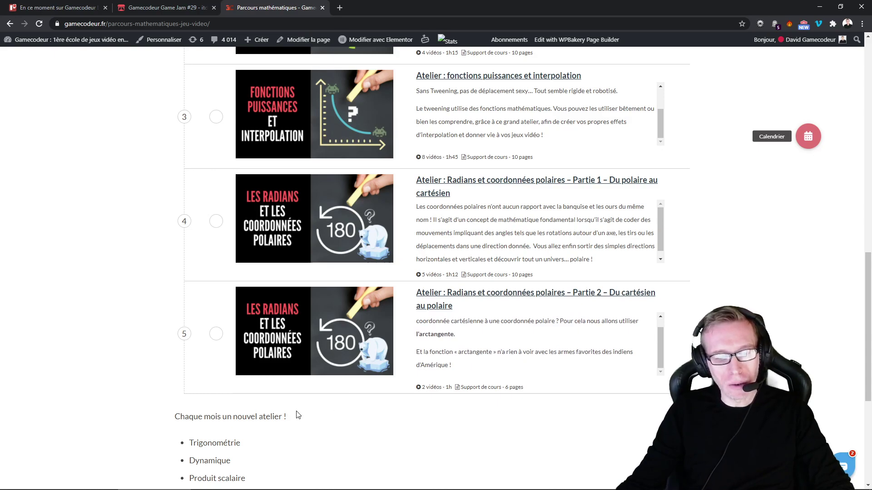
scroll(298, 415, "up", 2)
scroll(309, 409, "up", 5)
scroll(318, 402, "up", 5)
scroll(325, 390, "up", 2)
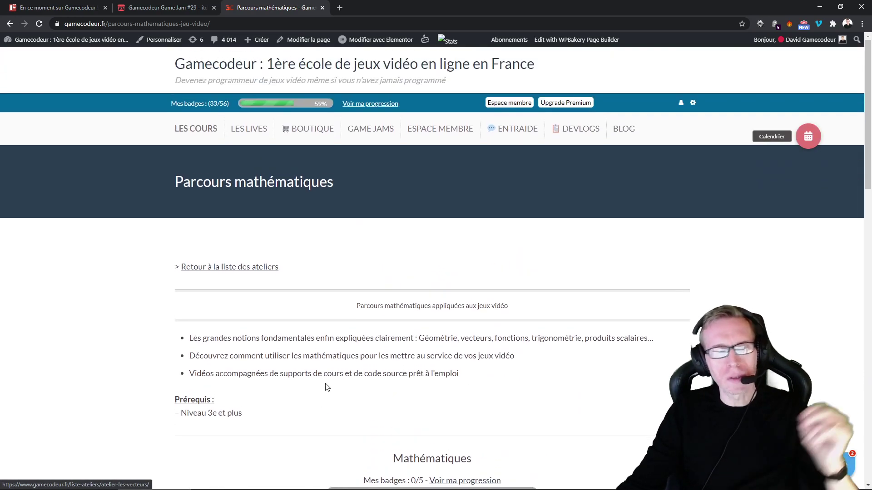